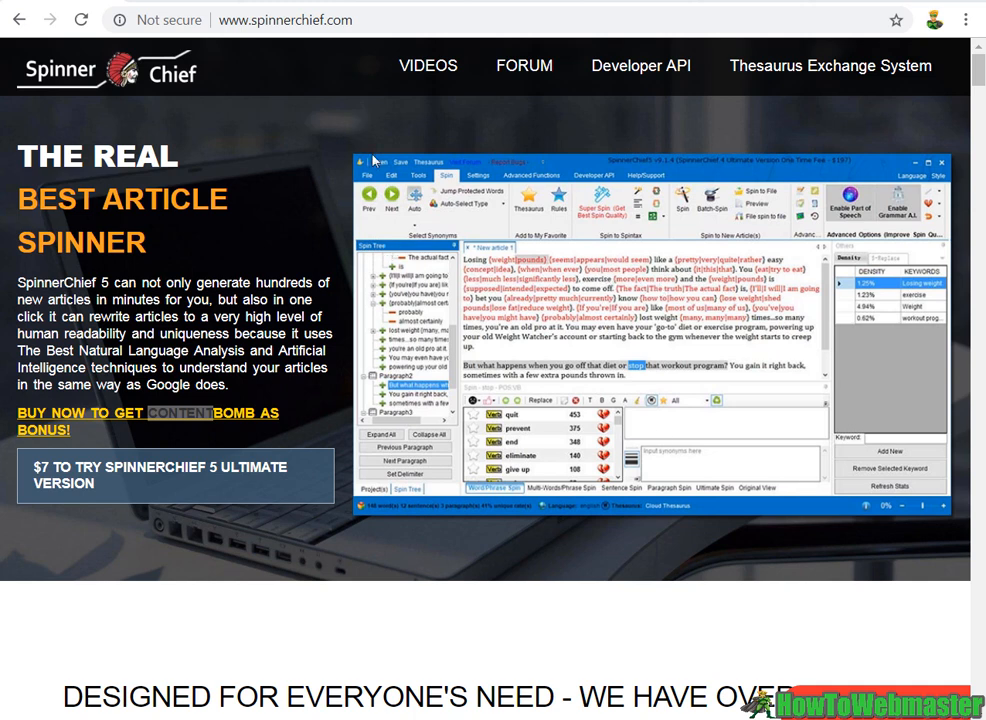
Step: Examine the SpinnerChief home page headline, user claim, and the Free, Elite, Ultimate and Team version descriptions and prices
drag(22, 142, 188, 150)
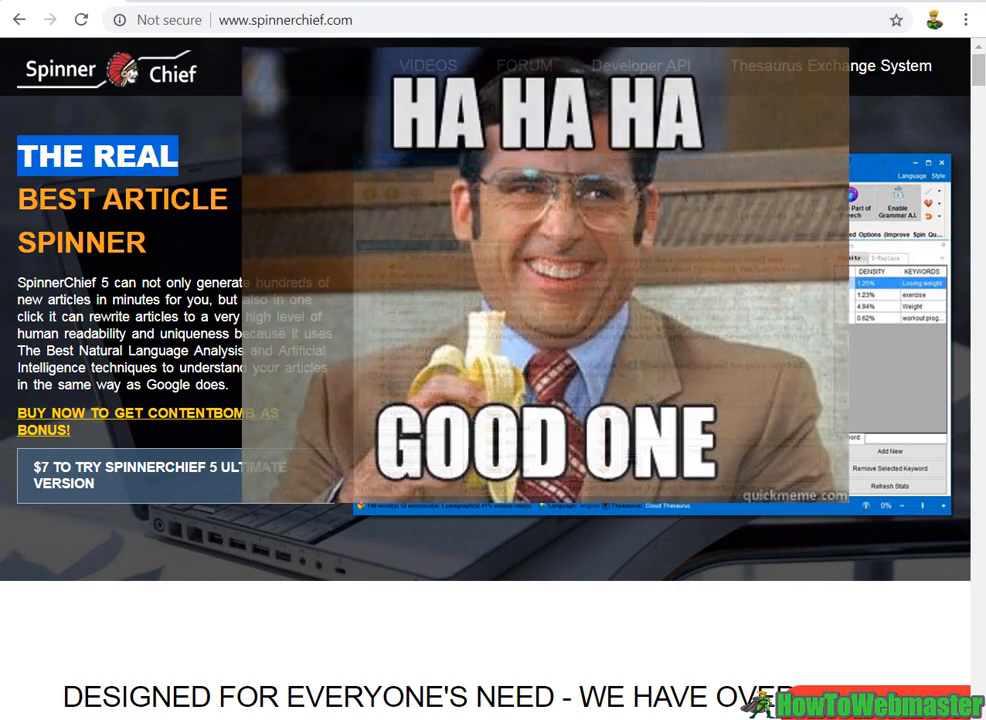
scroll(141, 220, down, 4)
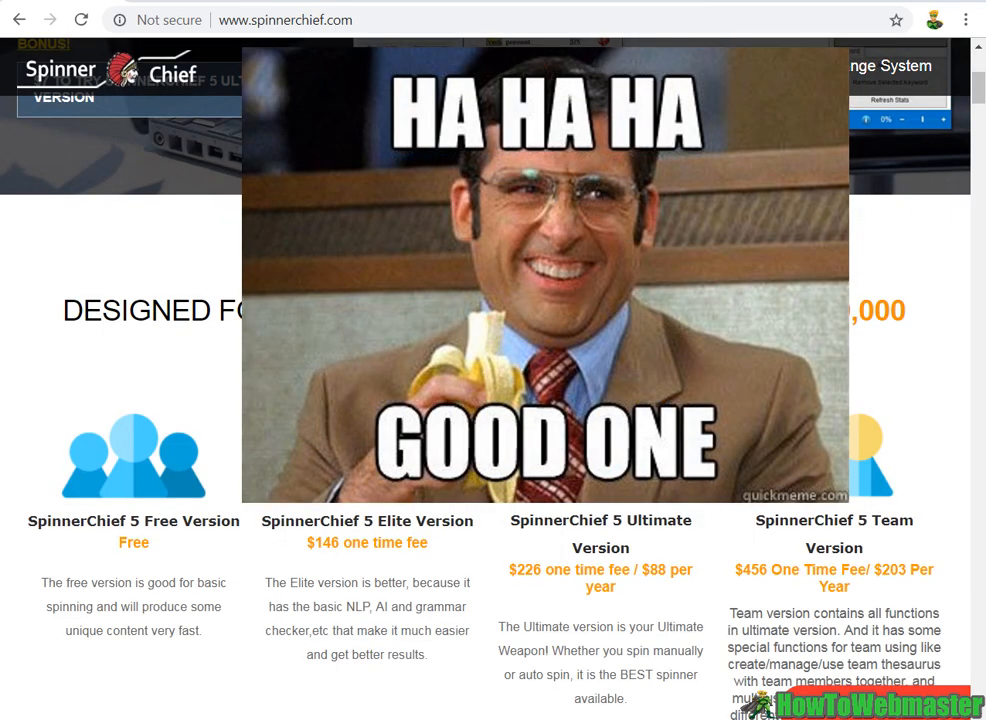
drag(606, 310, 930, 348)
scroll(927, 345, down, 3)
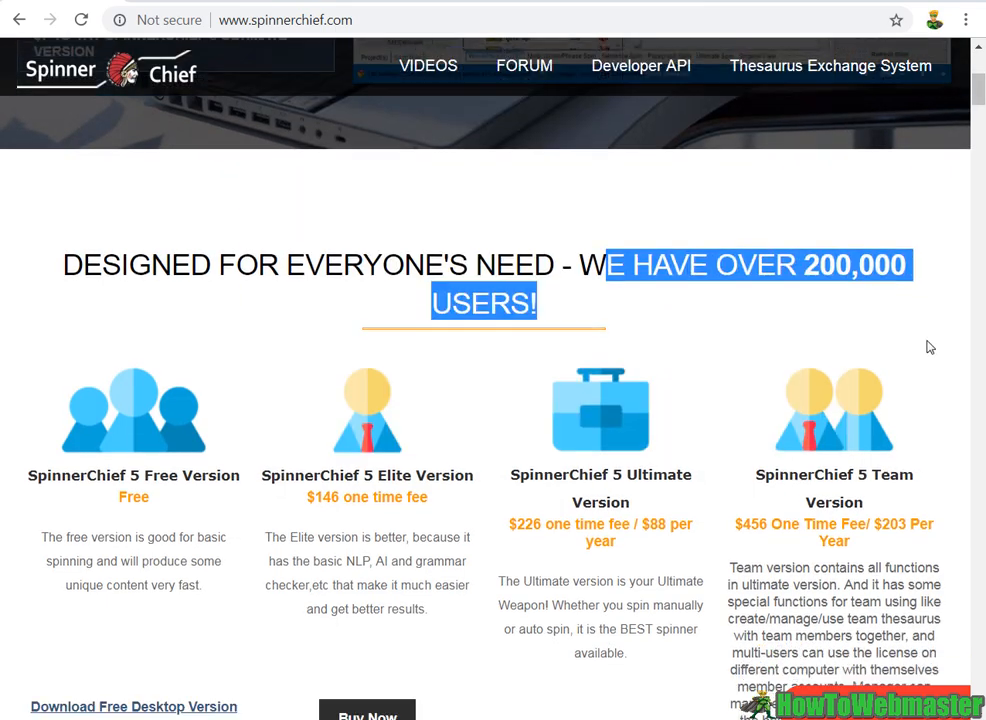
scroll(348, 254, up, 1)
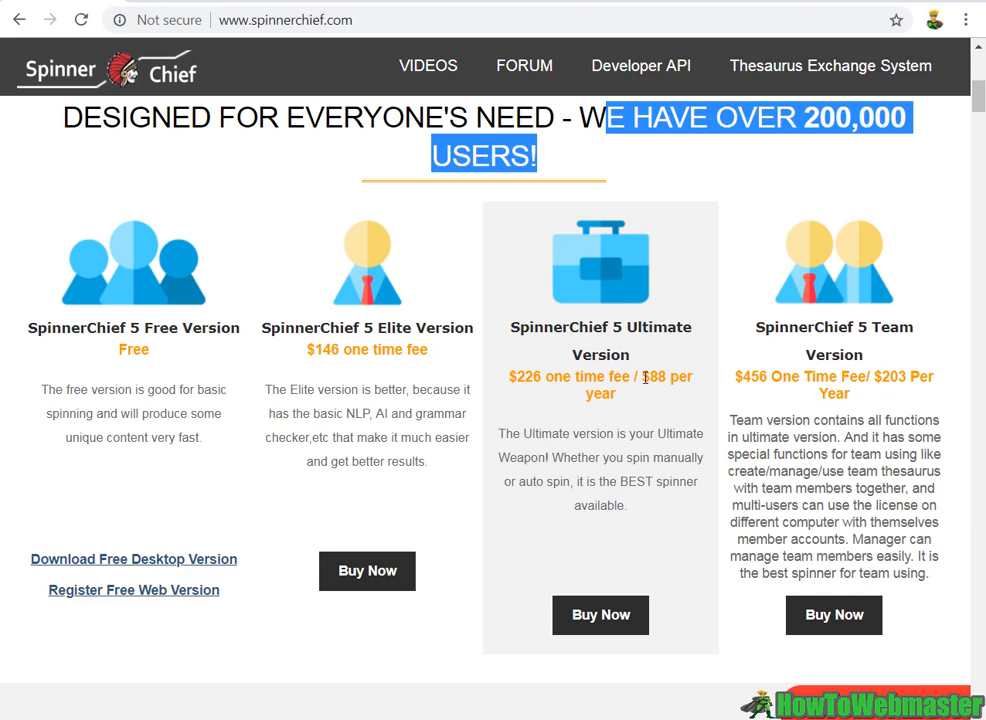
scroll(286, 341, down, 1)
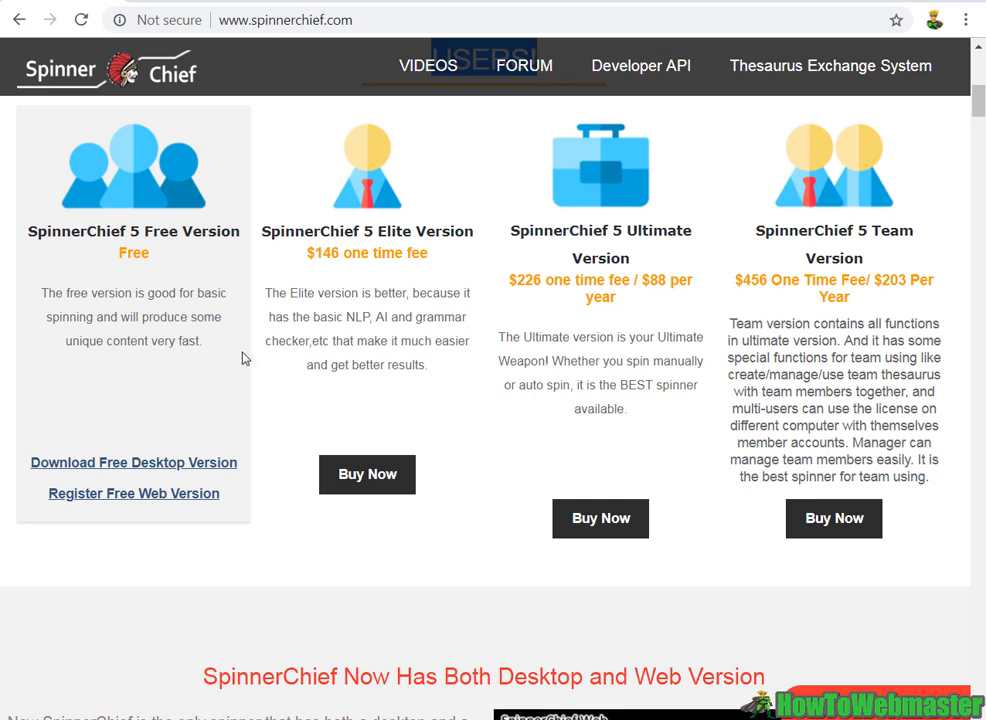
drag(204, 343, 40, 305)
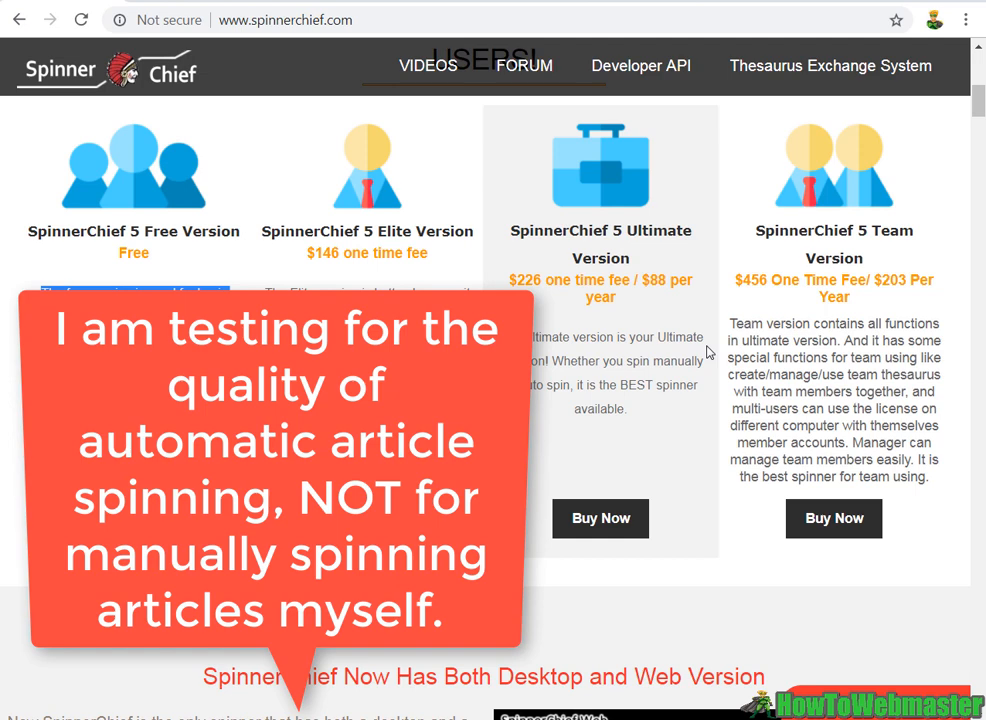
Step: Review the feature sections on desktop and web versions, one-click unique articles, batch spinning, the ContentBomb bonus and custom spin rules
scroll(524, 354, down, 5)
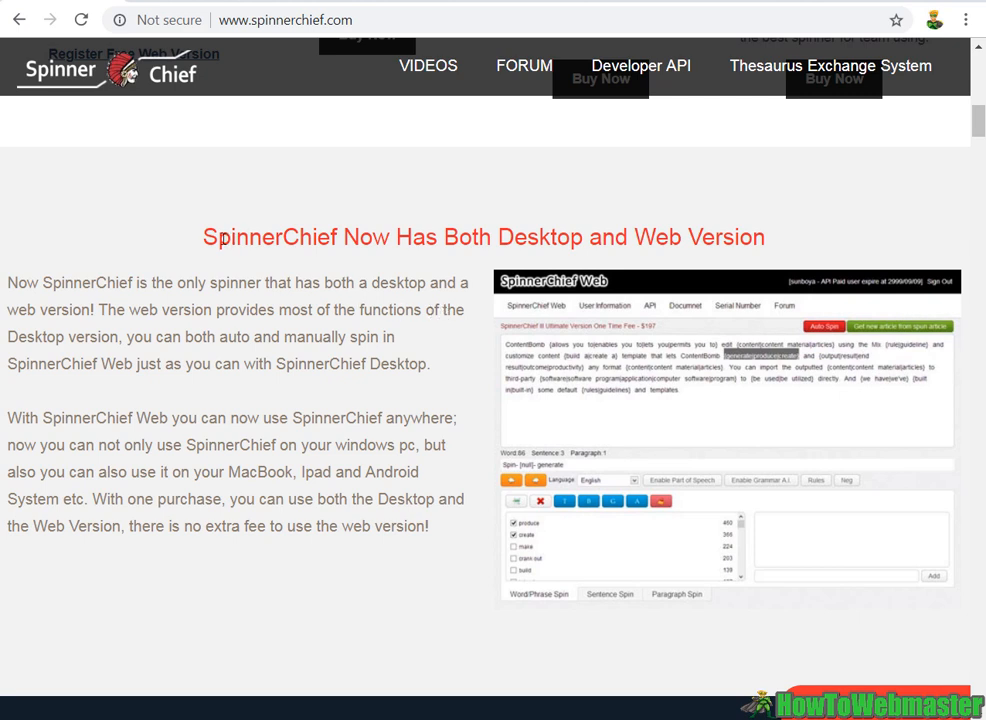
drag(584, 241, 510, 242)
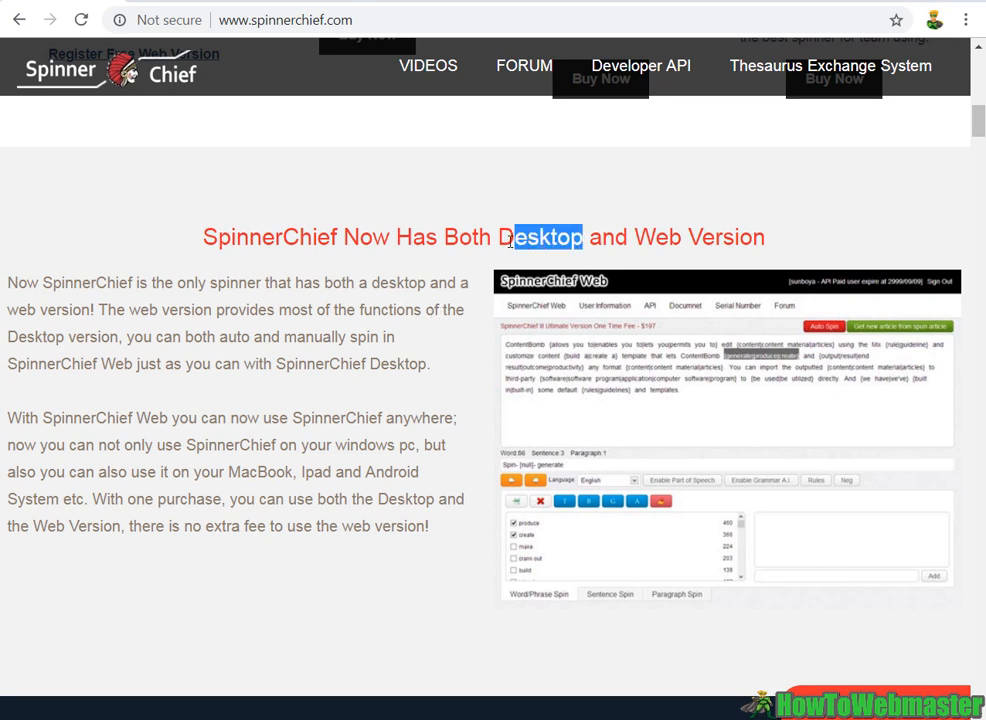
click(342, 404)
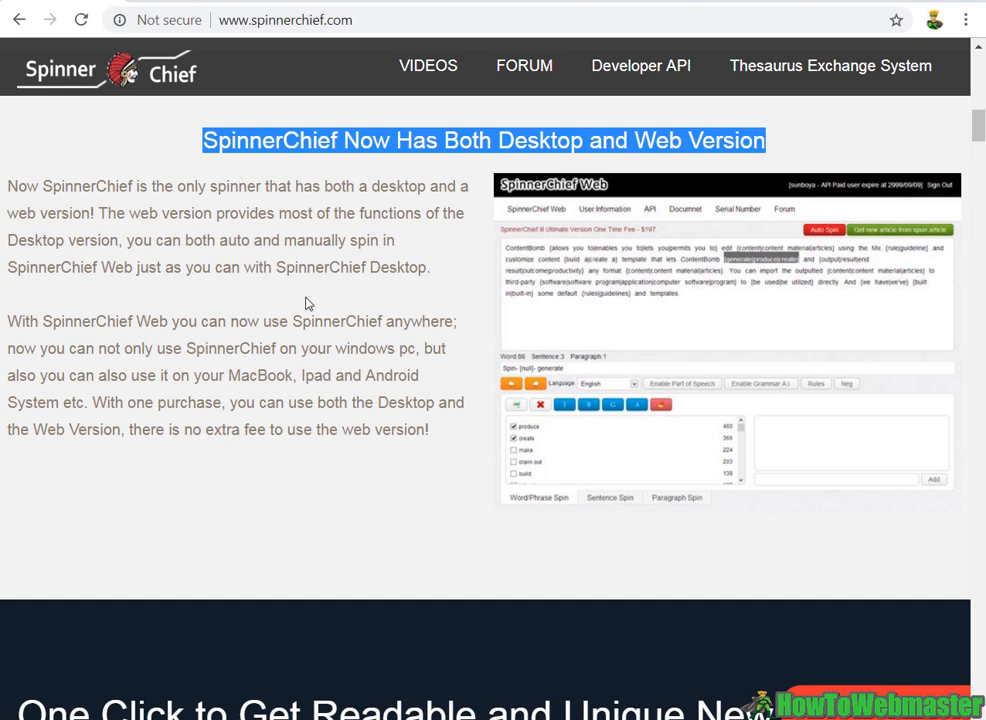
scroll(307, 303, down, 5)
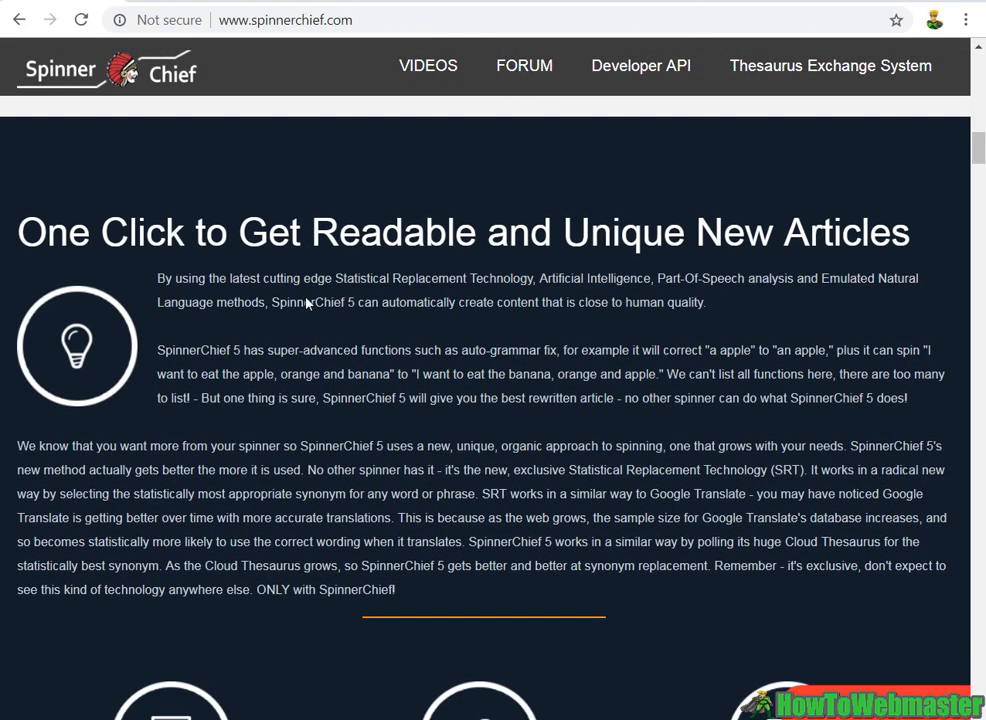
drag(129, 232, 664, 205)
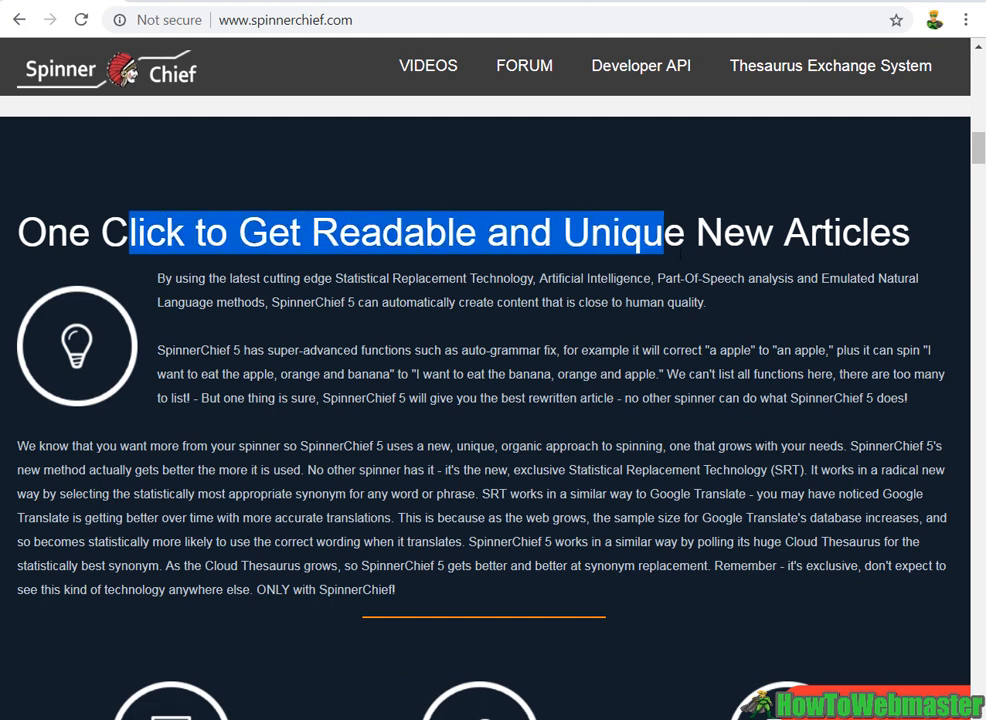
drag(918, 248, 30, 232)
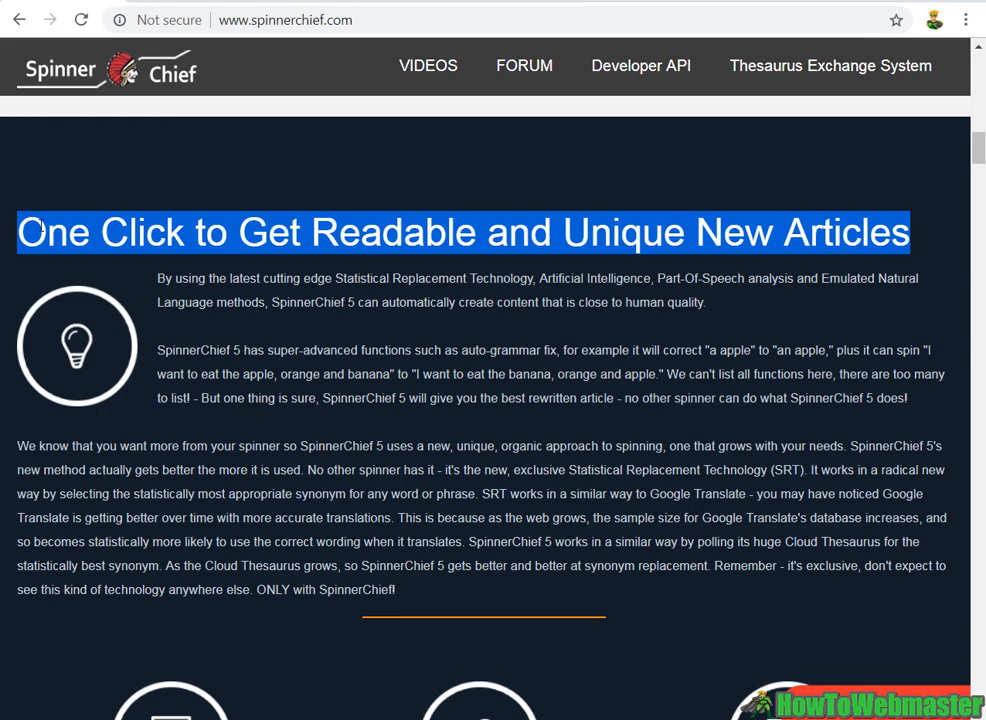
scroll(483, 275, down, 10)
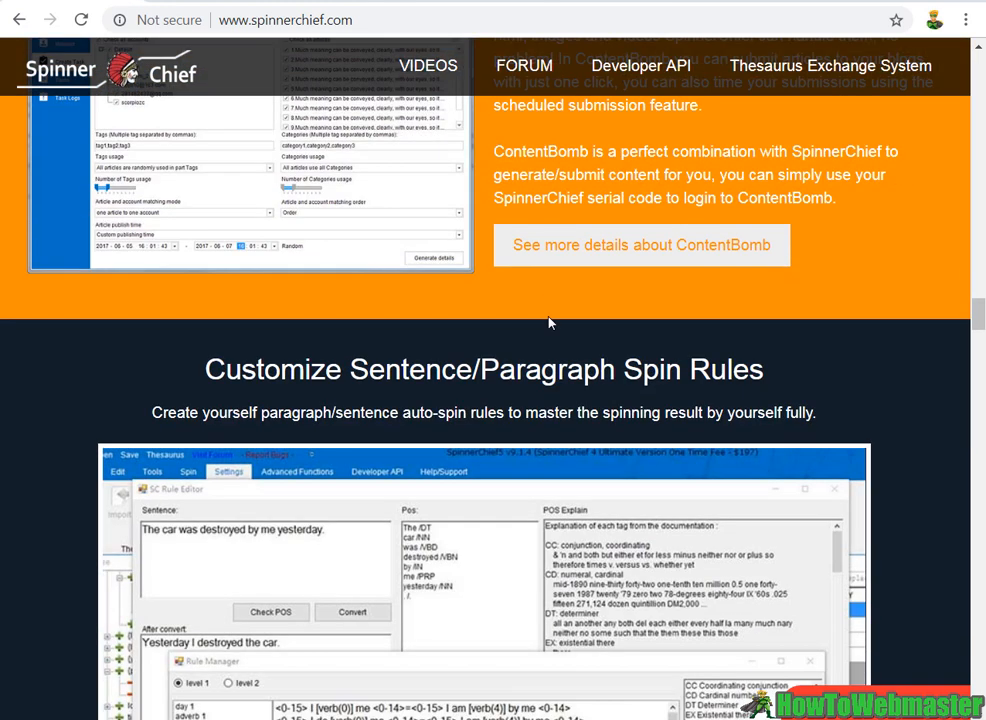
scroll(497, 305, up, 3)
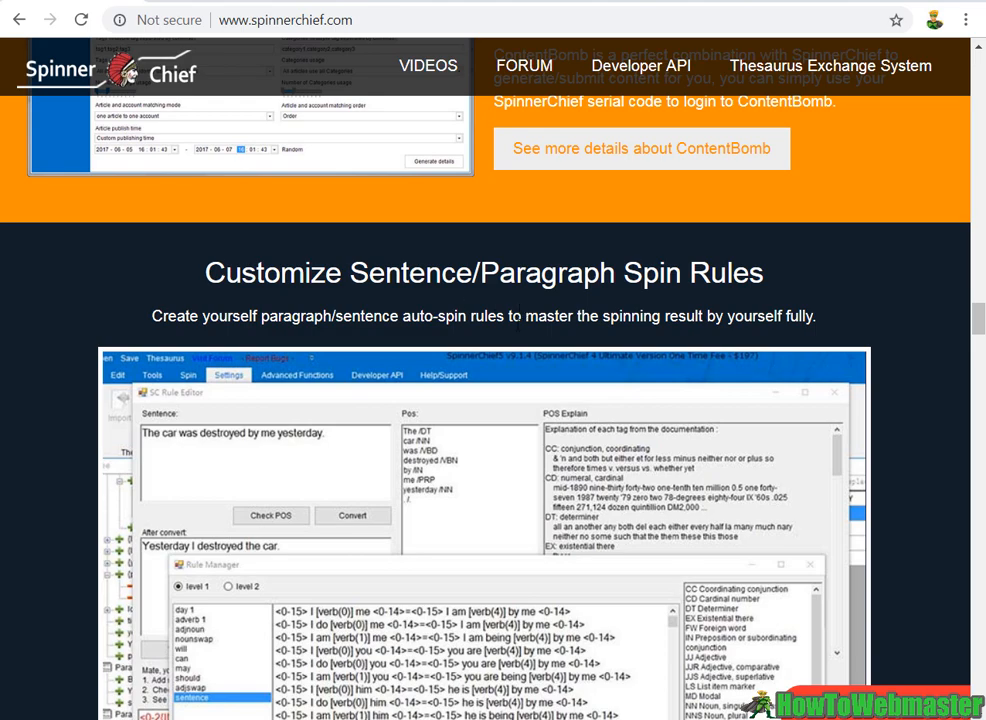
scroll(445, 376, up, 10)
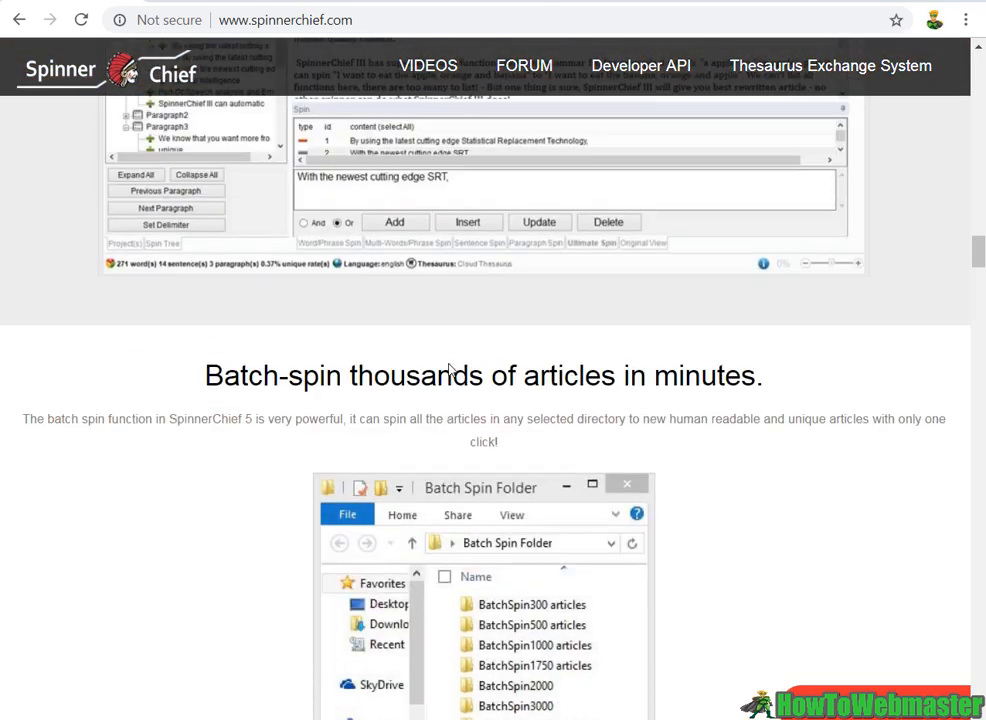
scroll(449, 372, down, 10)
scroll(451, 367, up, 7)
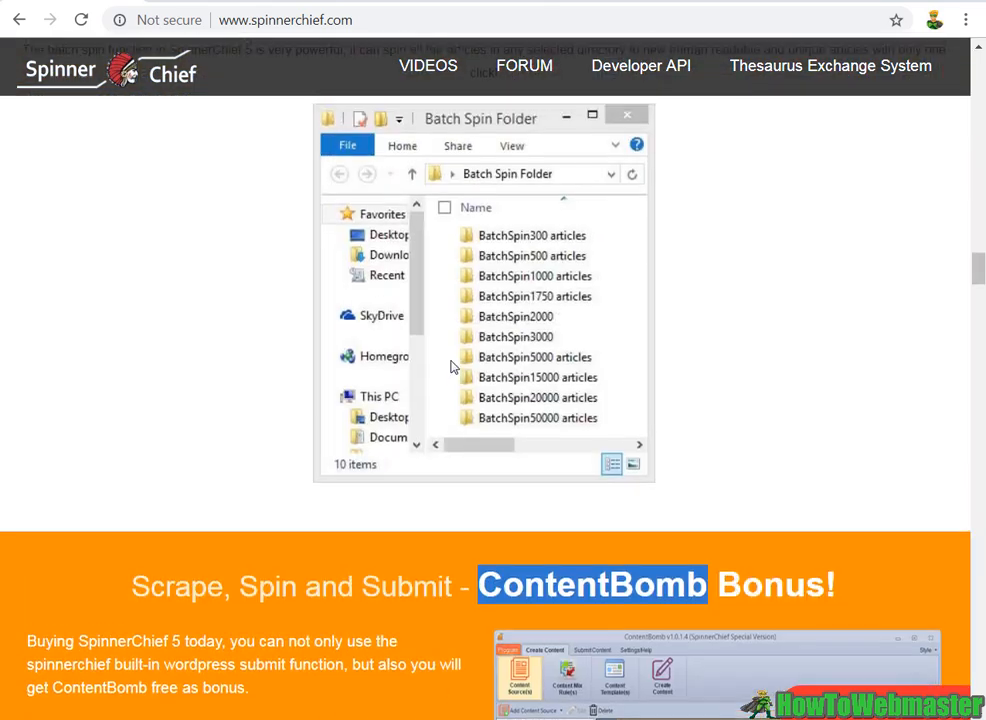
scroll(451, 367, up, 6)
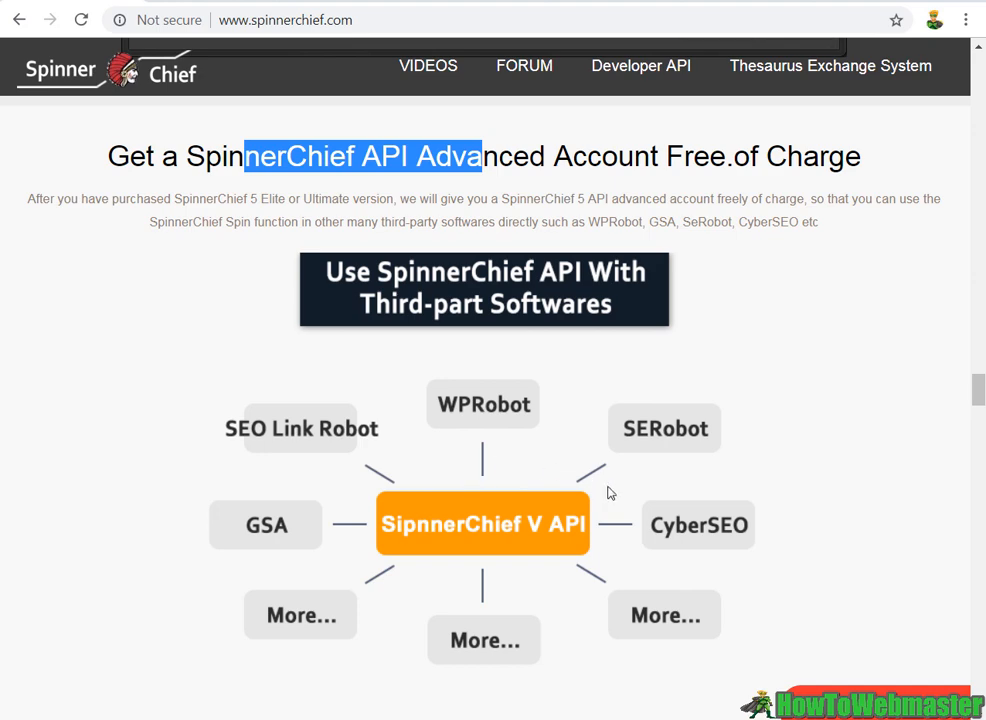
Step: Compare the Free, Elite, Ultimate and Team versions in the Functions table, down to the Team Spin entry
scroll(412, 315, down, 7)
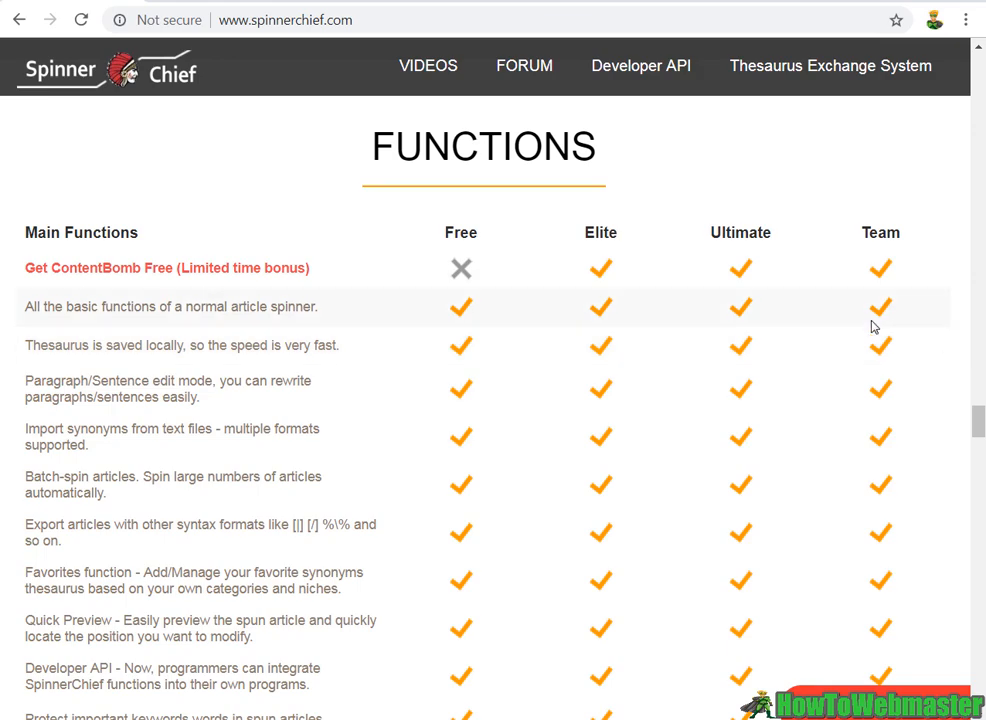
scroll(871, 326, down, 3)
scroll(805, 301, up, 4)
scroll(805, 301, down, 1)
scroll(755, 257, down, 10)
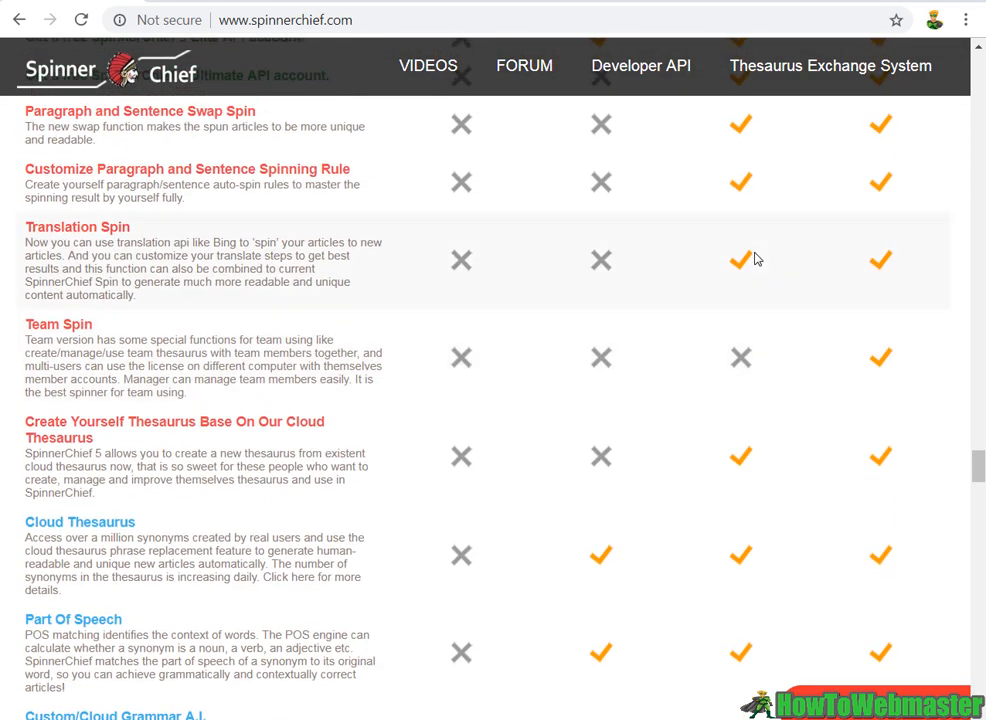
scroll(755, 259, down, 1)
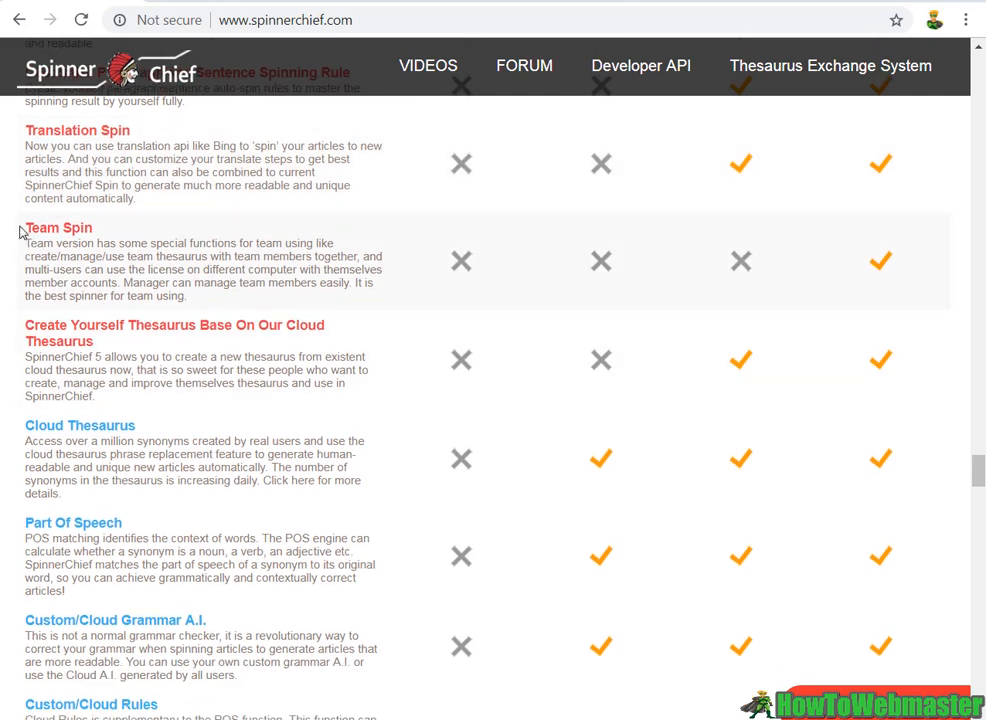
drag(22, 227, 146, 237)
Step: Check the payment options for personal and team users and the customer testimonials
scroll(381, 276, down, 20)
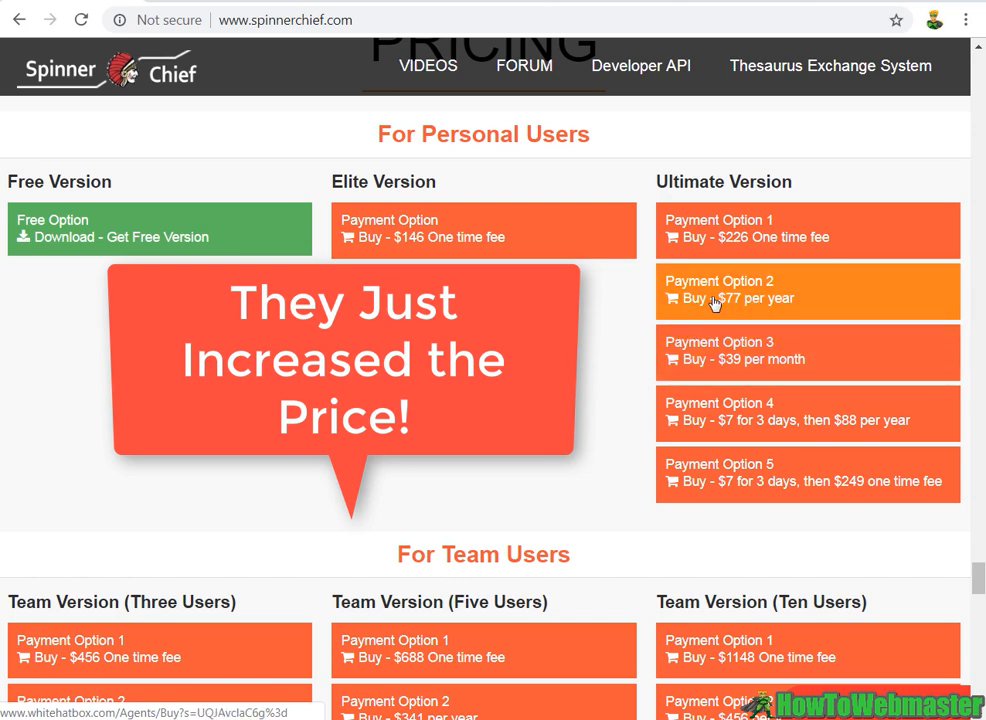
scroll(715, 305, down, 4)
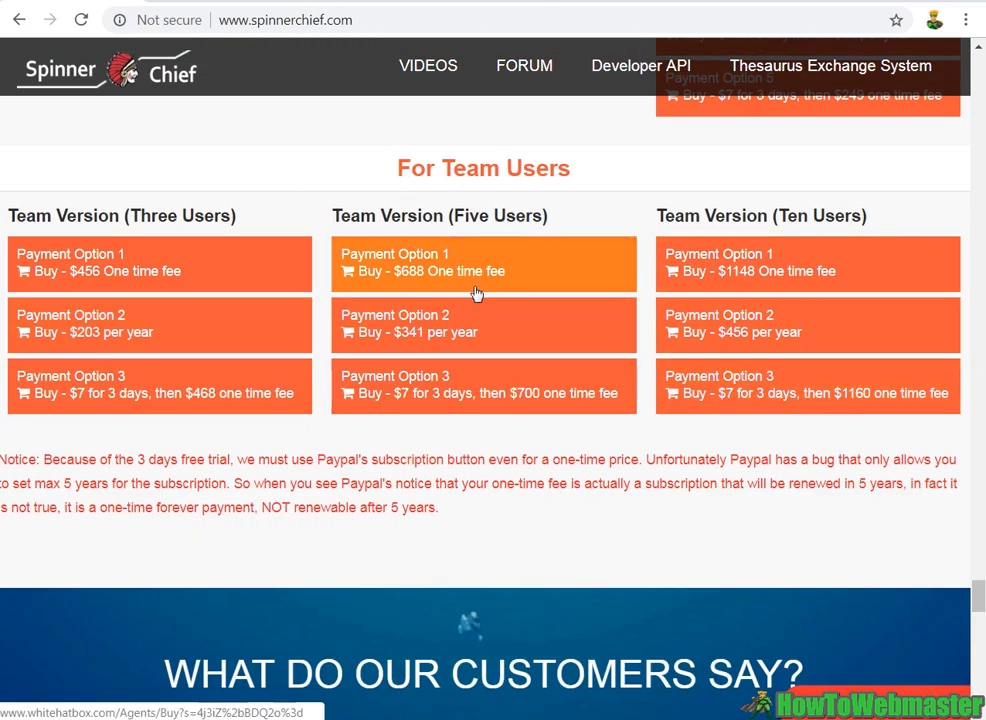
scroll(476, 293, down, 15)
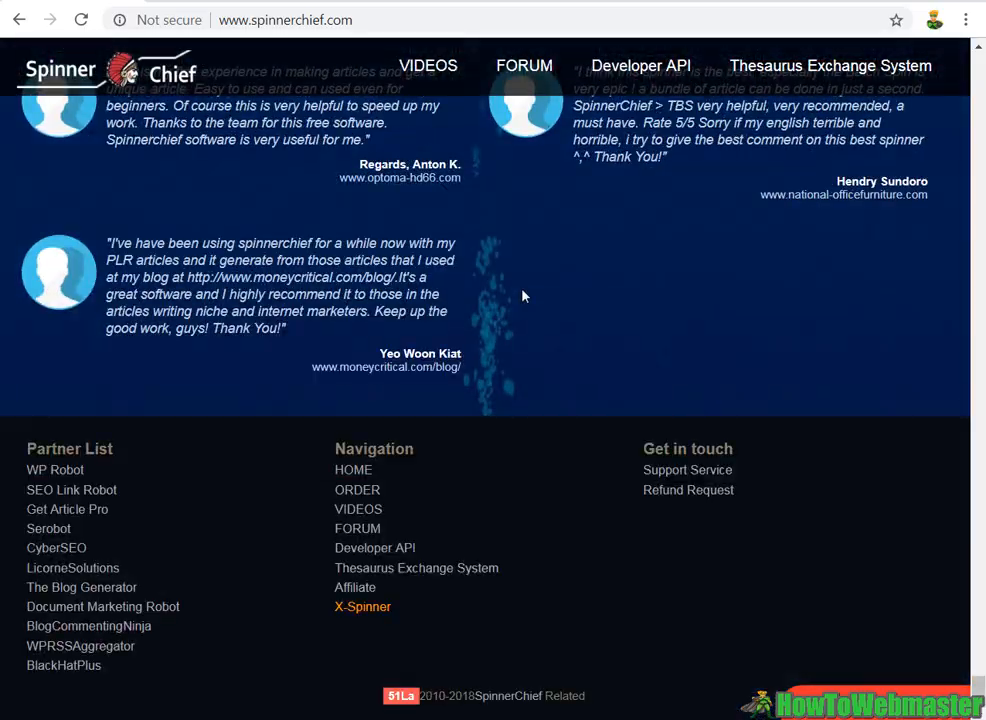
scroll(526, 266, up, 12)
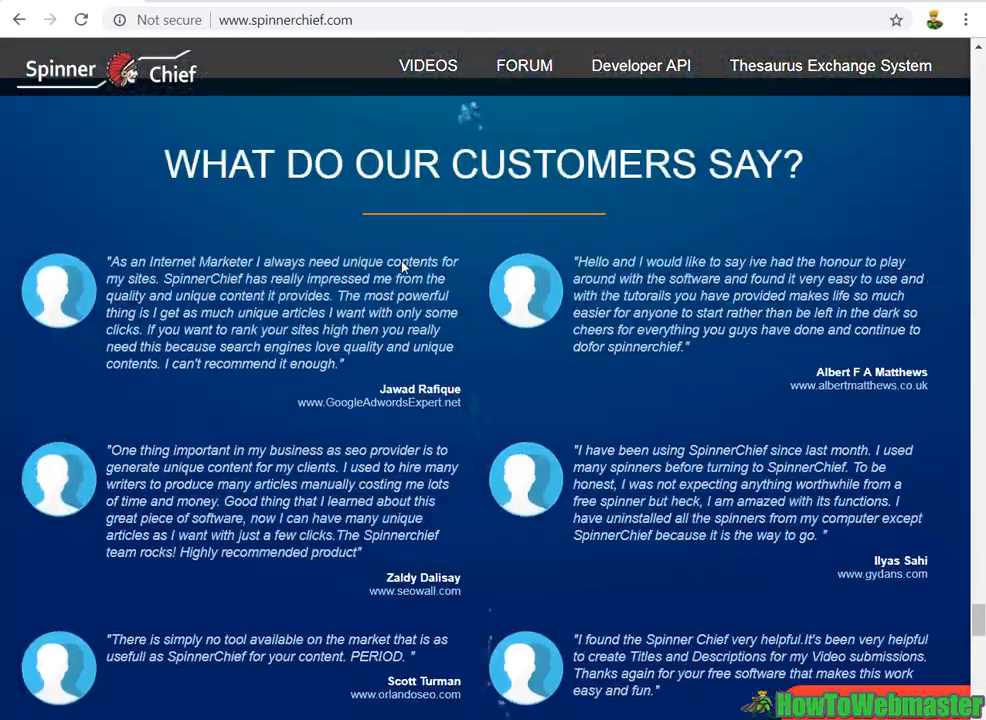
scroll(403, 265, up, 4)
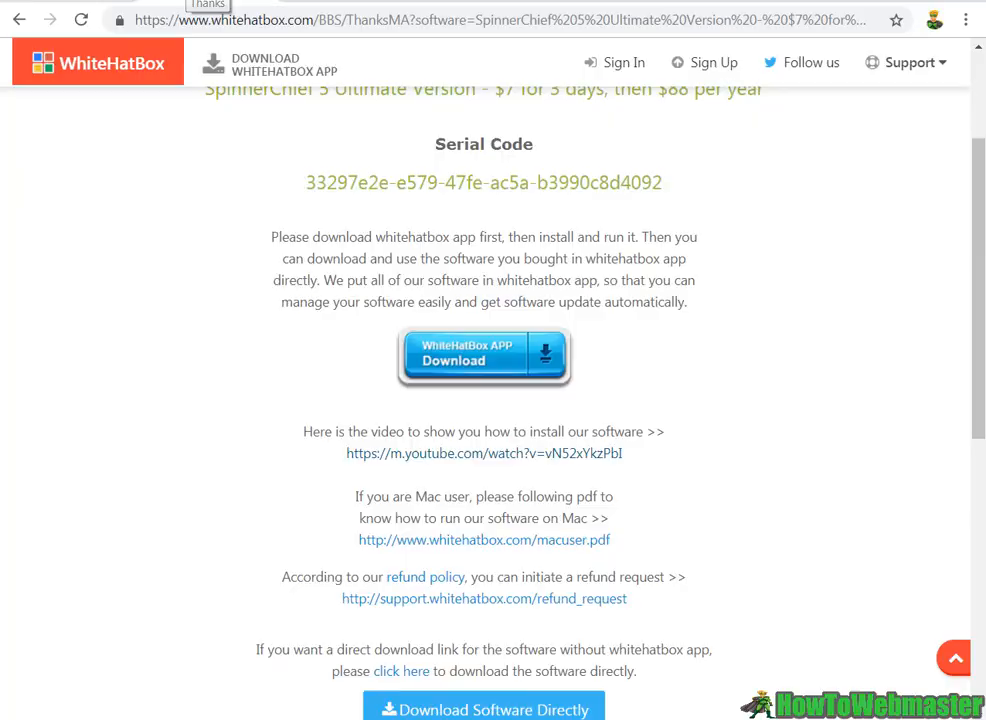
Step: Review the product terms, serial code and Mac instructions on the WhiteHatBox purchase confirmation page
scroll(455, 230, up, 2)
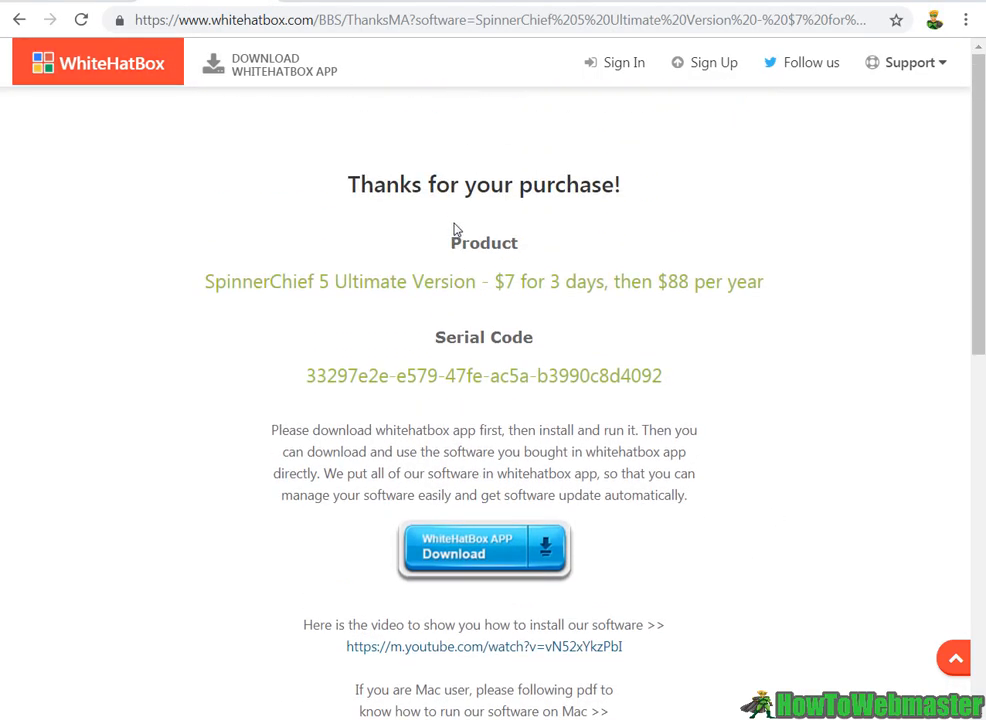
drag(290, 368, 669, 359)
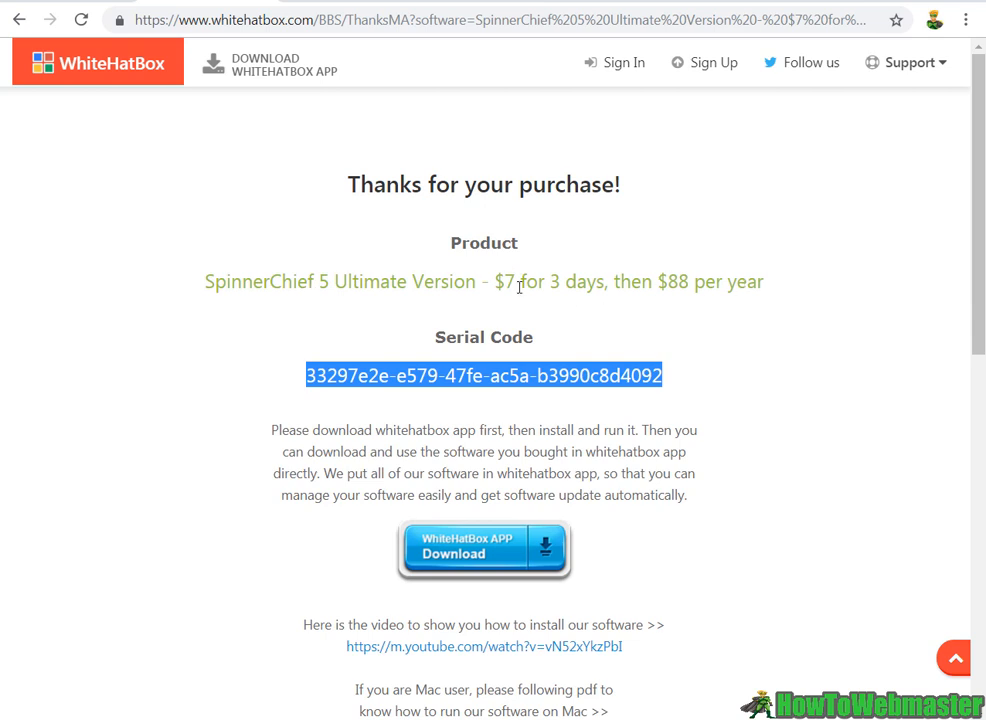
drag(495, 283, 763, 290)
scroll(682, 444, down, 1)
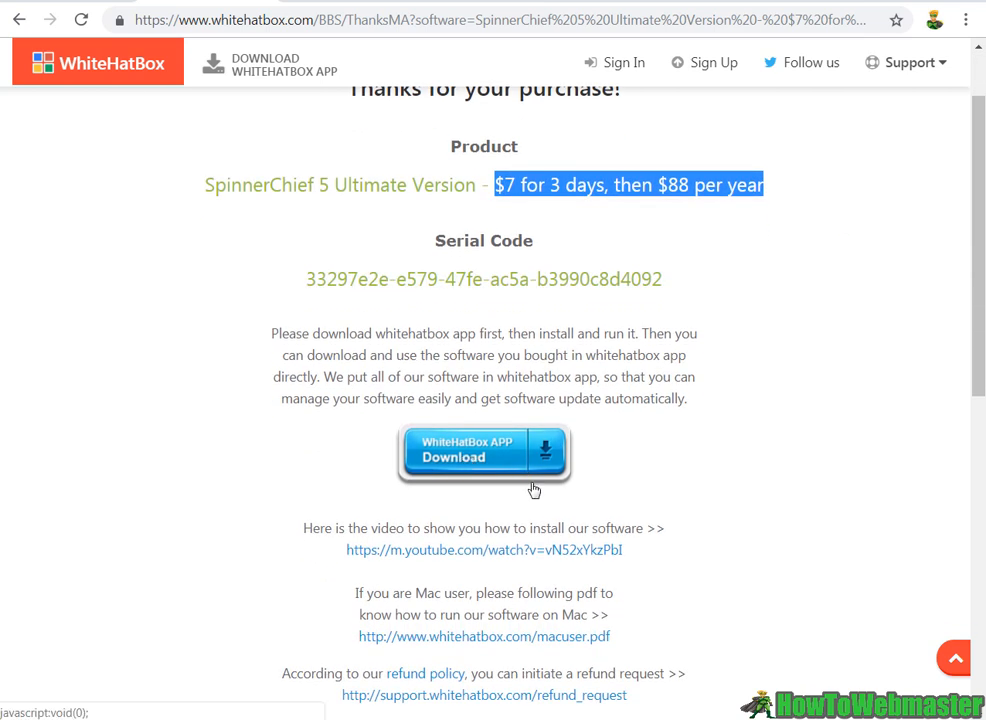
drag(404, 593, 577, 593)
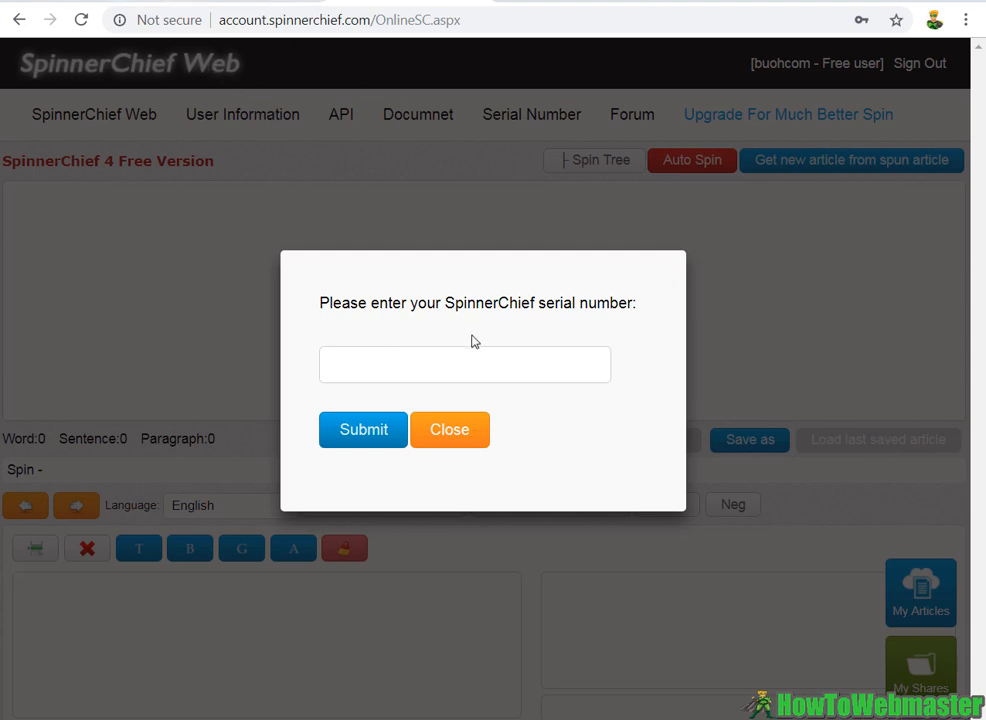
Step: Return to the purchase confirmation page, switch to the WhiteHatBox app and browse its list of all software
click(174, 2)
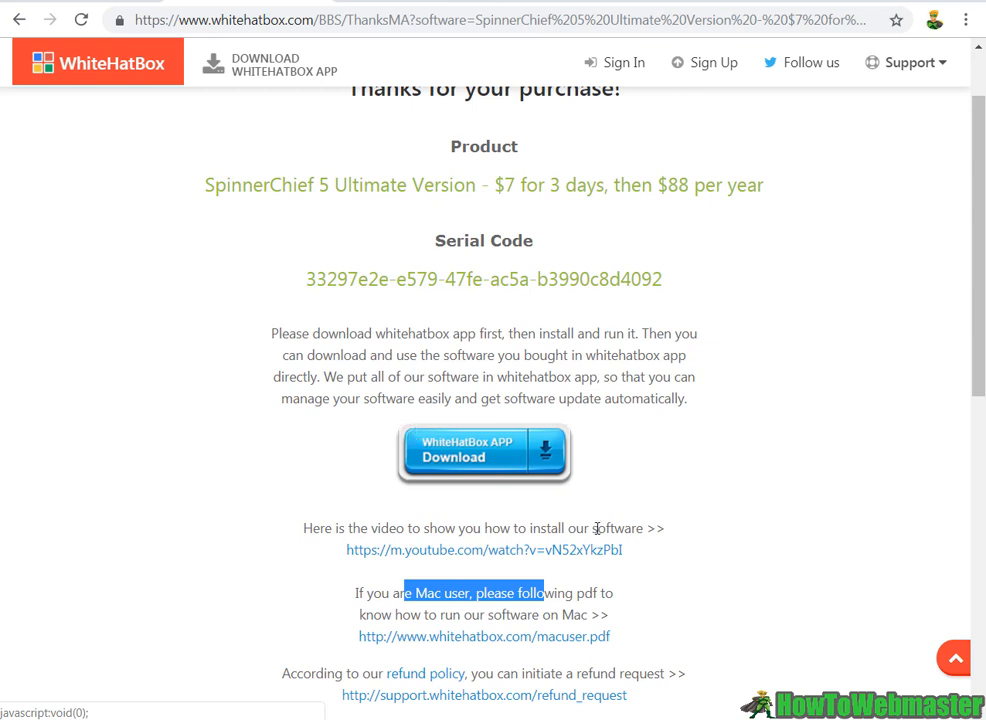
click(630, 718)
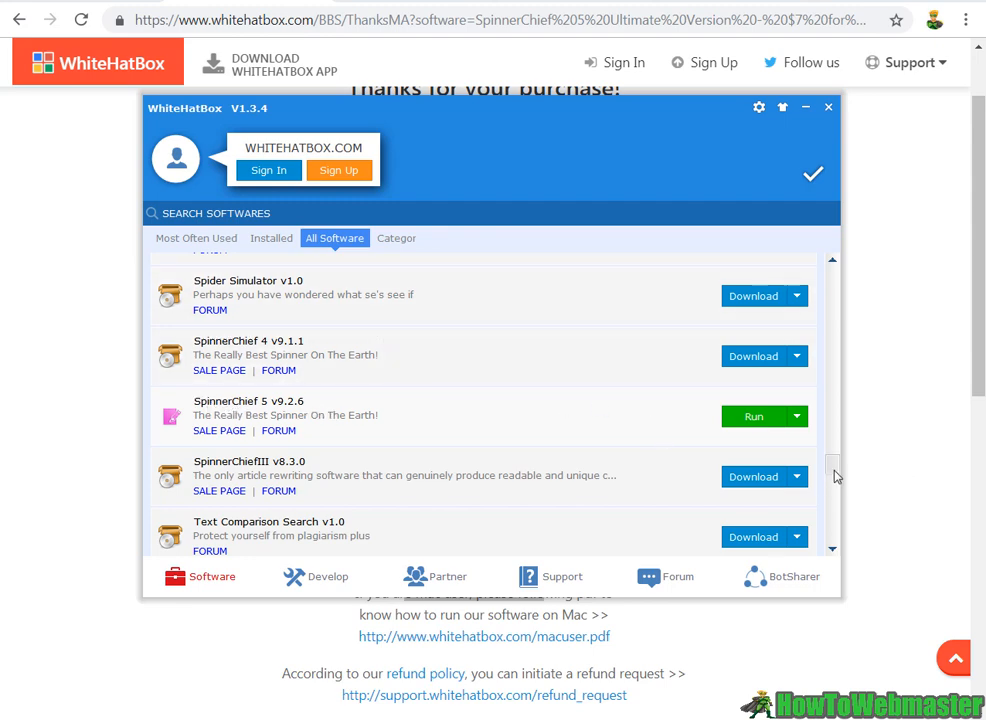
drag(832, 467, 793, 387)
scroll(793, 387, down, 5)
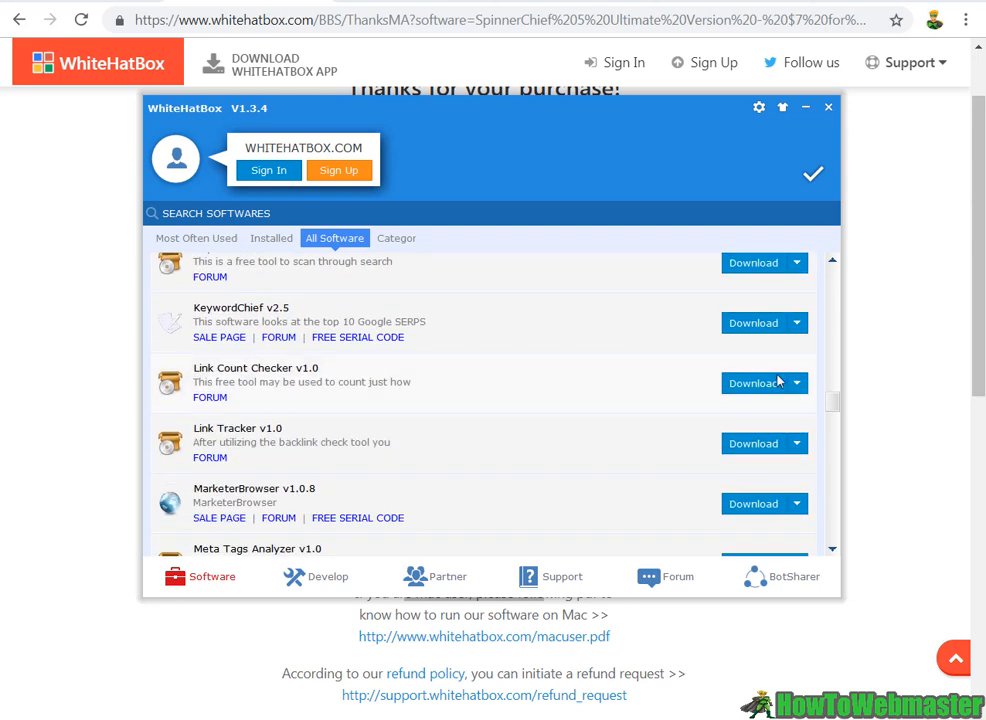
Step: Search the WhiteHatBox software for "spinner", locate the SpinnerChief 5 entry and return to the purchase confirmation page
click(487, 216)
text(spinner)
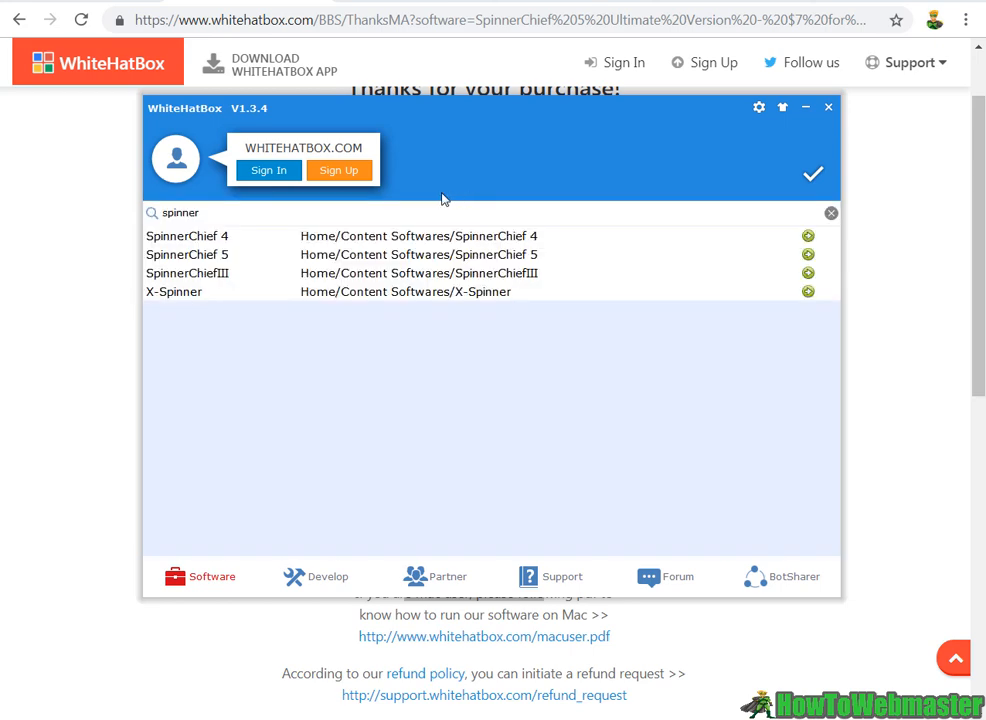
click(241, 258)
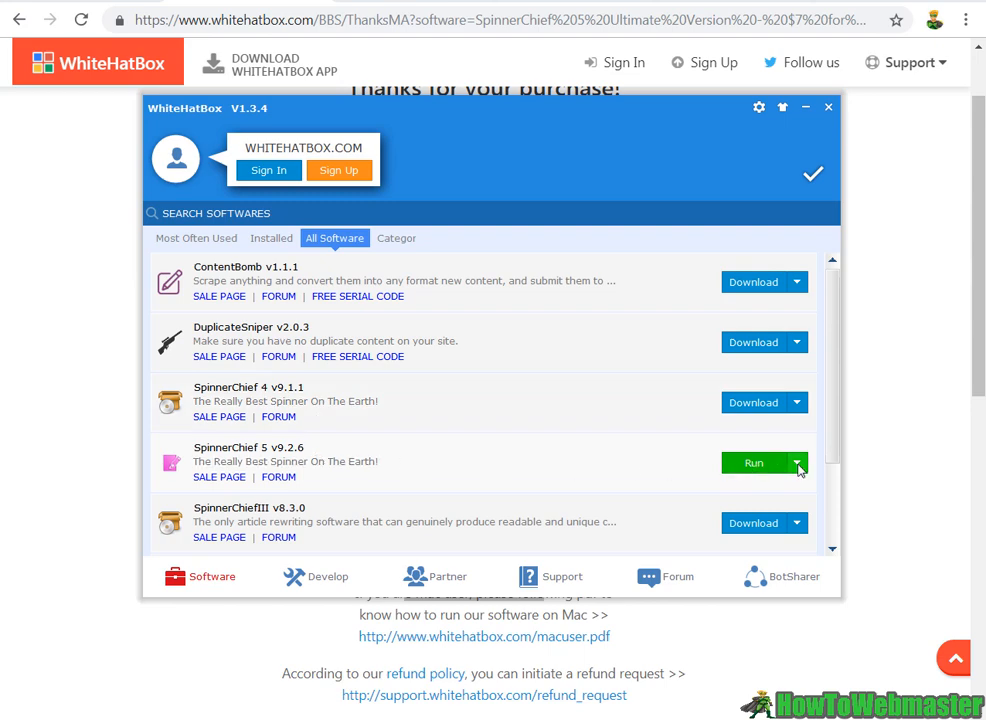
click(18, 362)
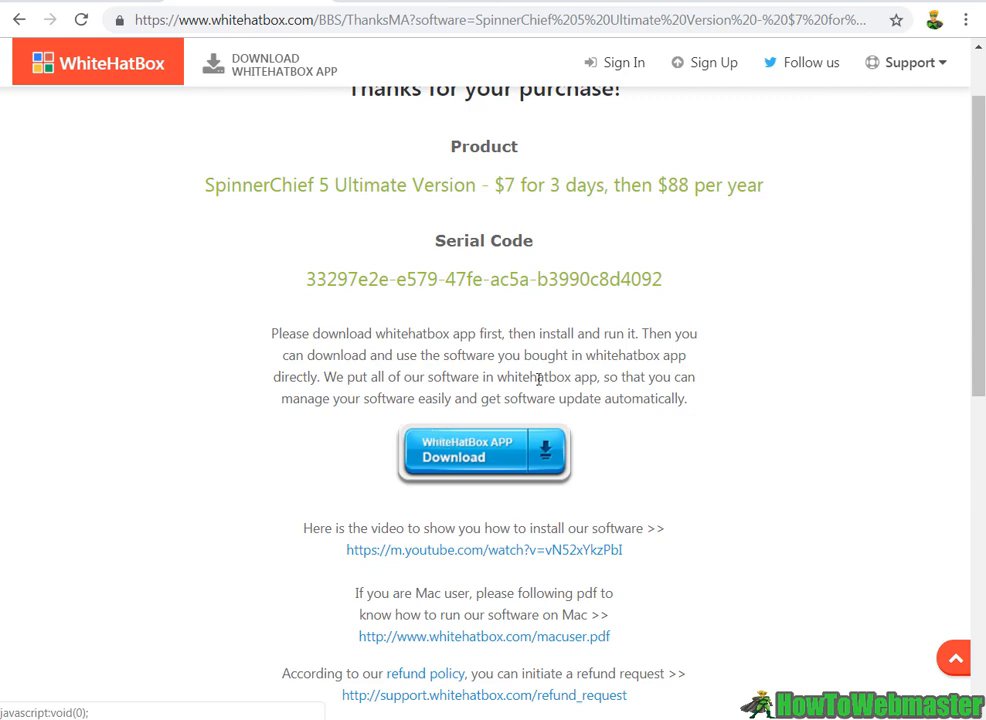
Step: Open the WhiteHatBox app download notice, read its explanation of anti-virus false alarms and cancel the download
click(475, 456)
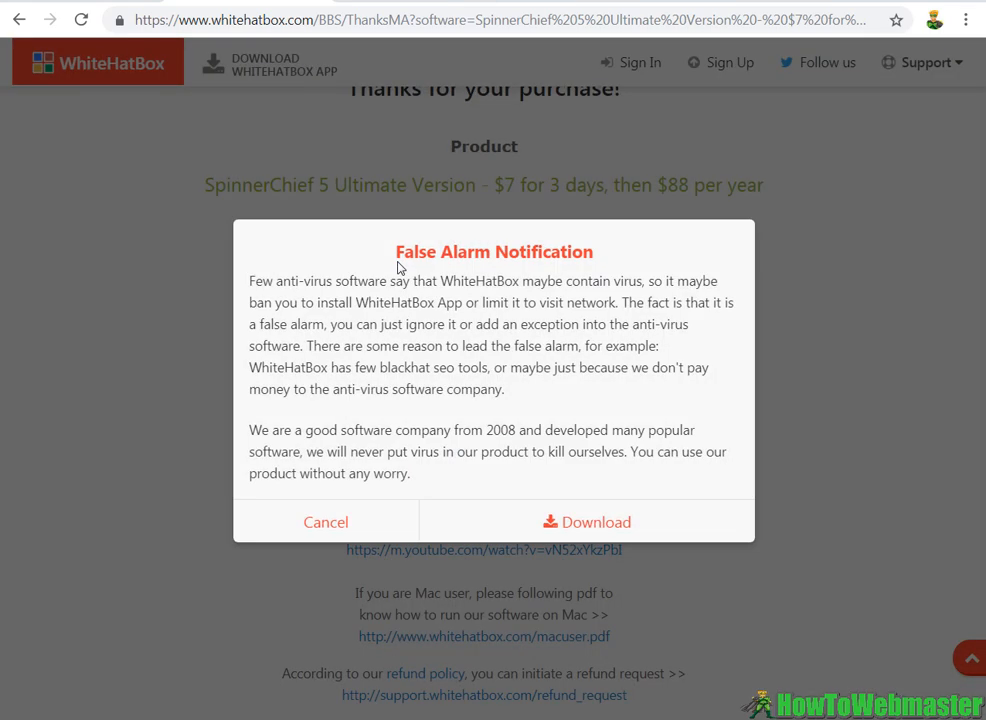
drag(398, 262, 611, 279)
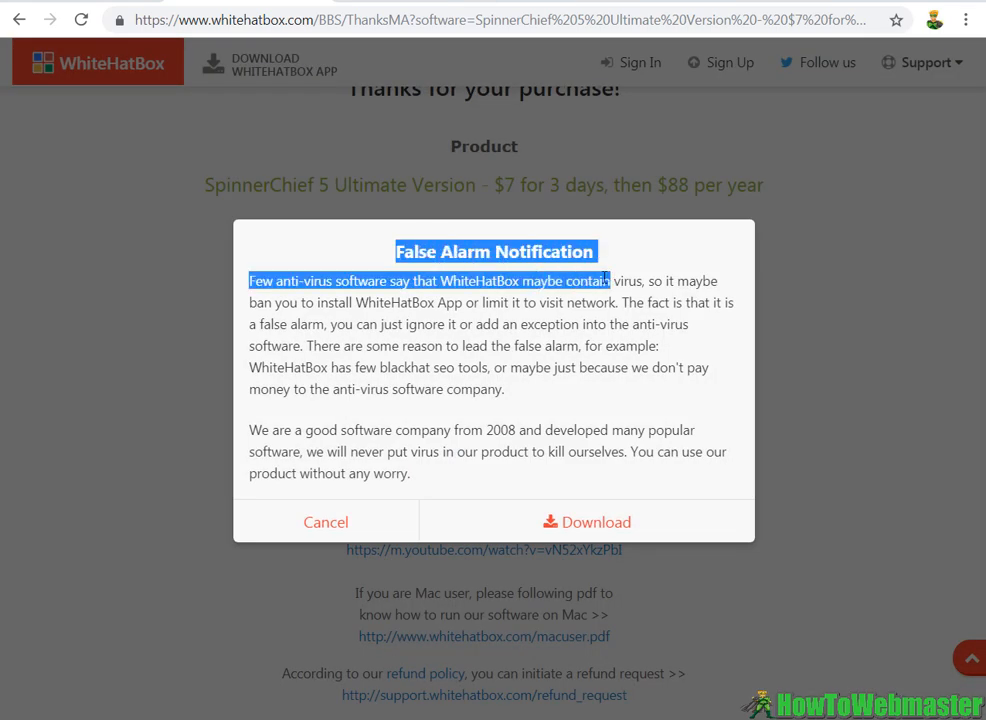
click(425, 360)
drag(638, 324, 631, 348)
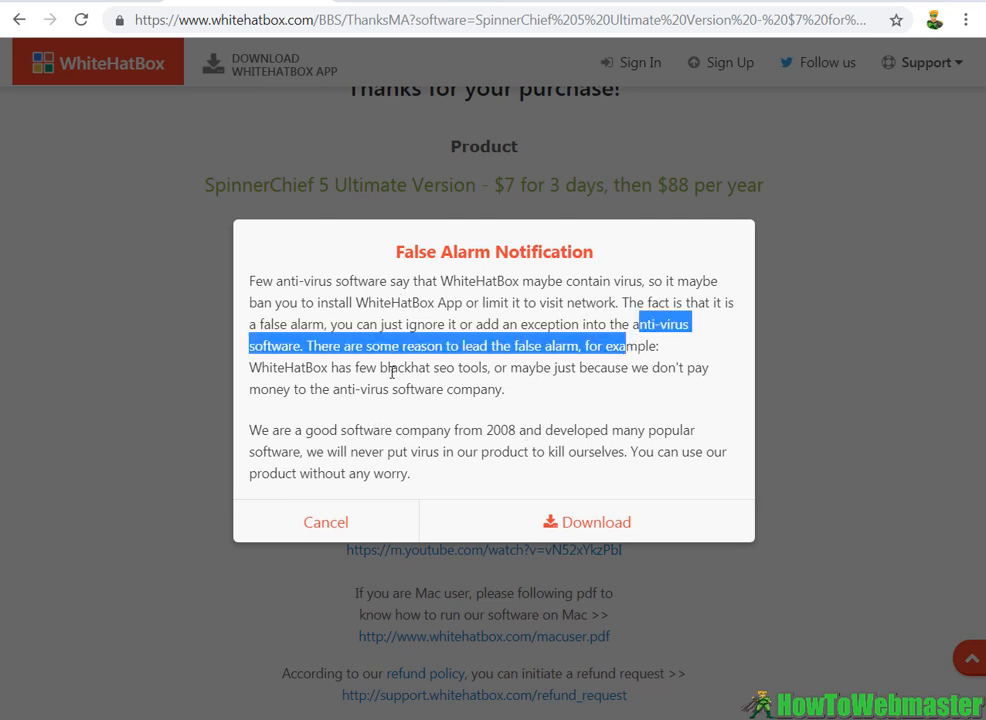
drag(381, 368, 617, 397)
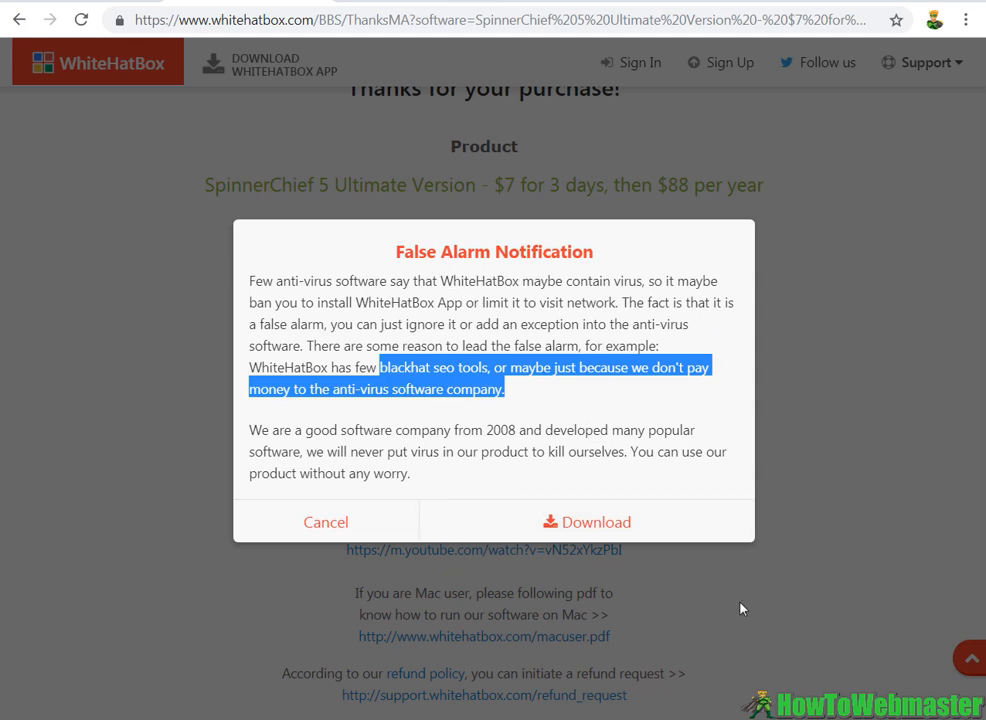
click(310, 528)
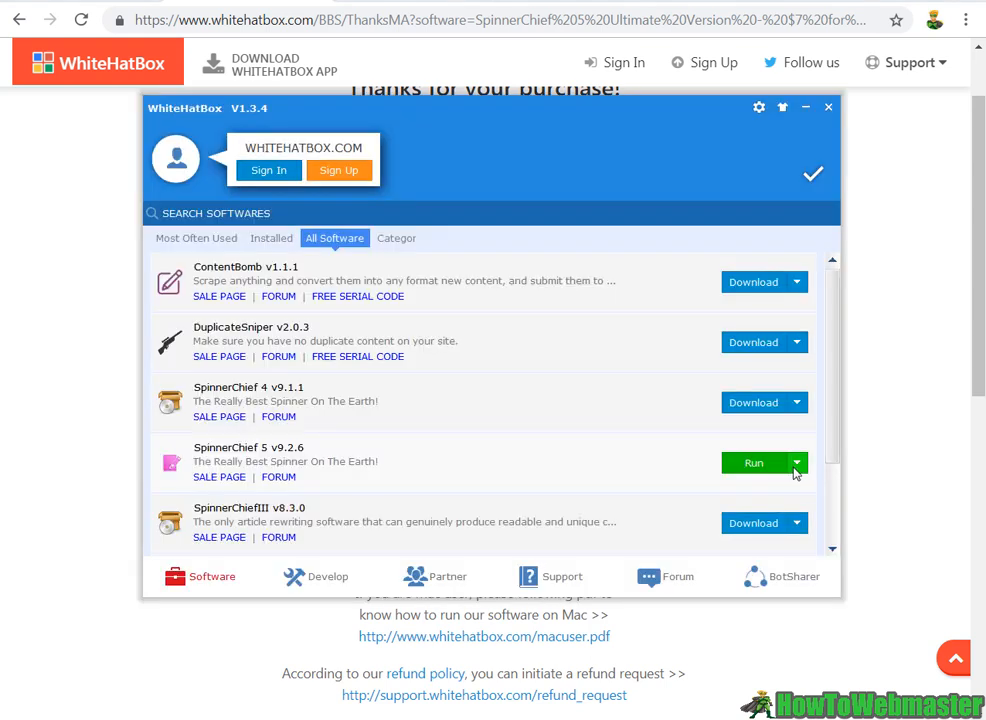
Step: In the WhiteHatBox app, enter the purchased serial code for SpinnerChief 5 and confirm it
click(797, 463)
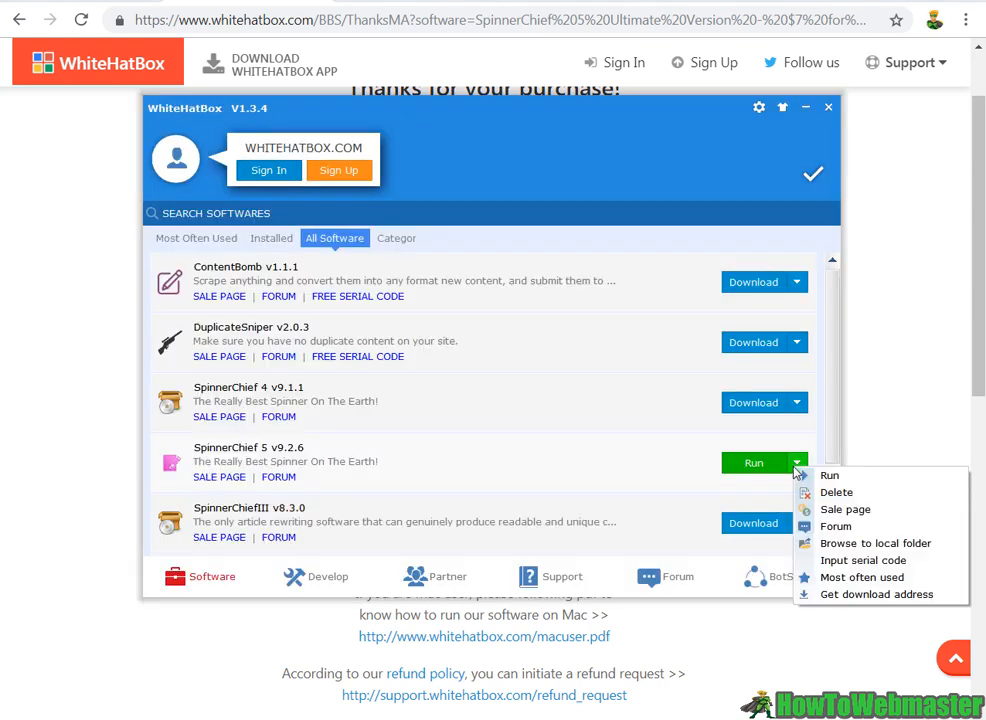
click(884, 562)
key(ctrl+v)
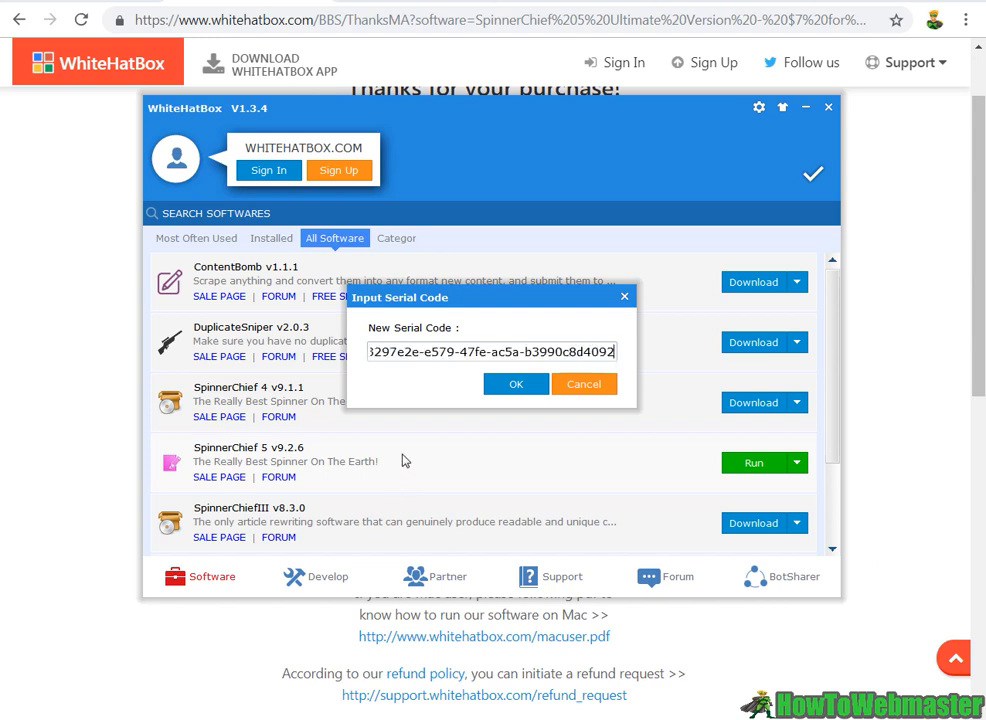
click(512, 383)
Step: Run SpinnerChief 5 in its Elite/Ultimate version and log in
click(797, 463)
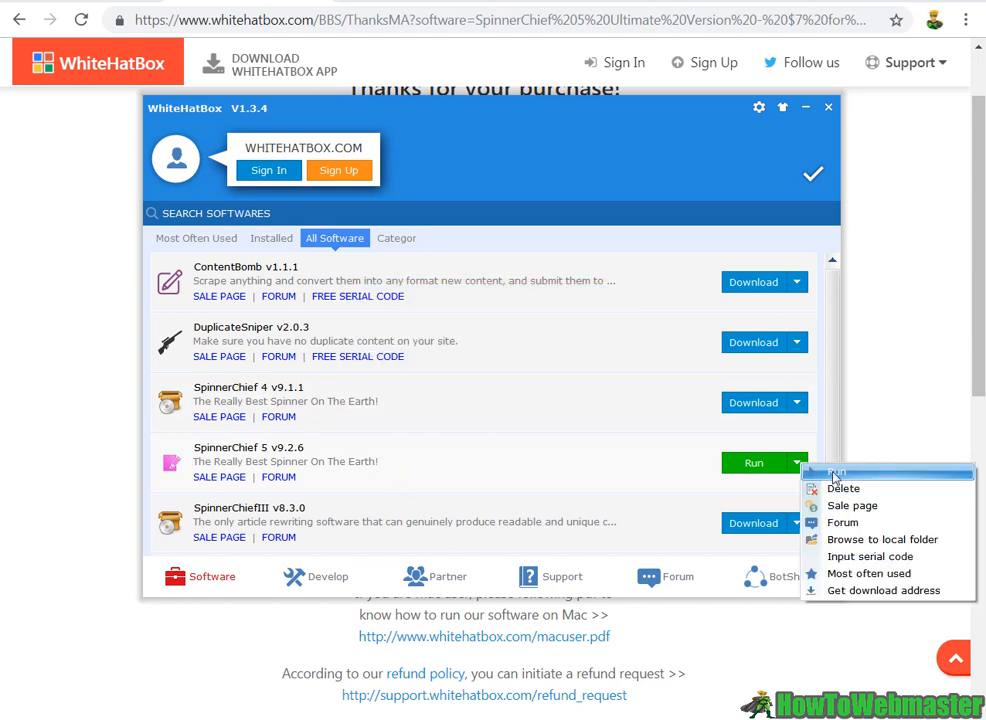
click(836, 474)
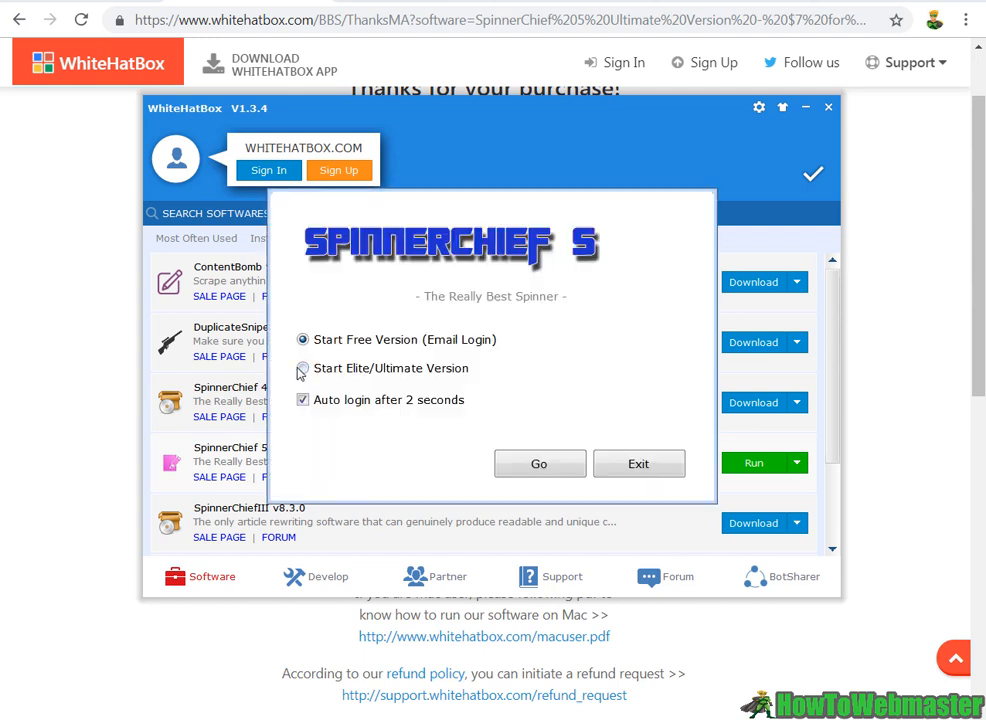
click(303, 369)
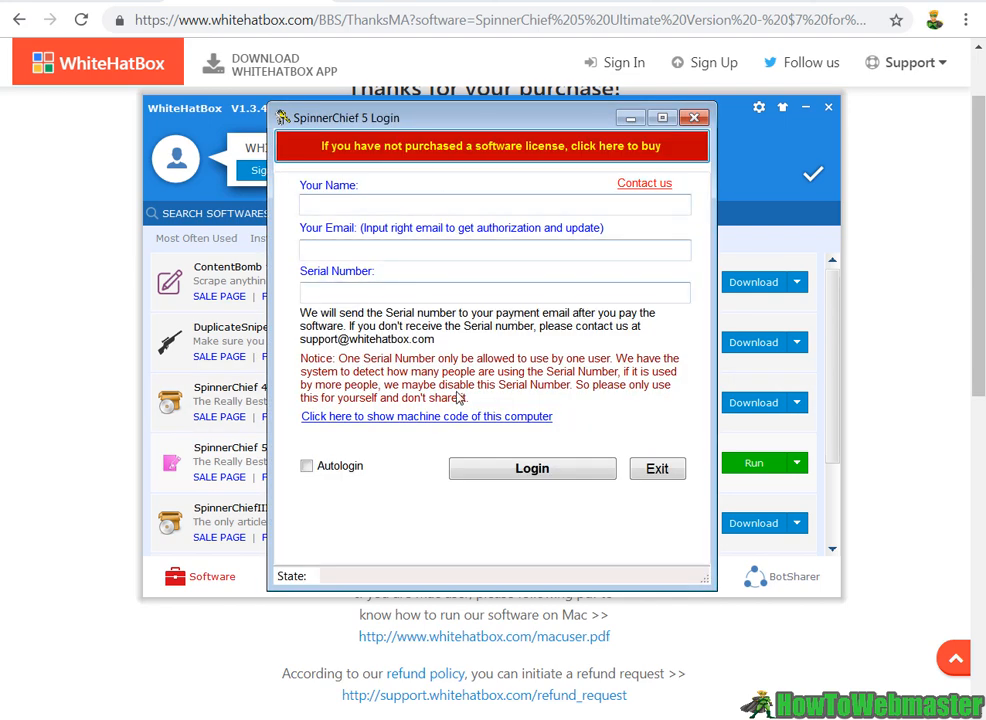
click(510, 472)
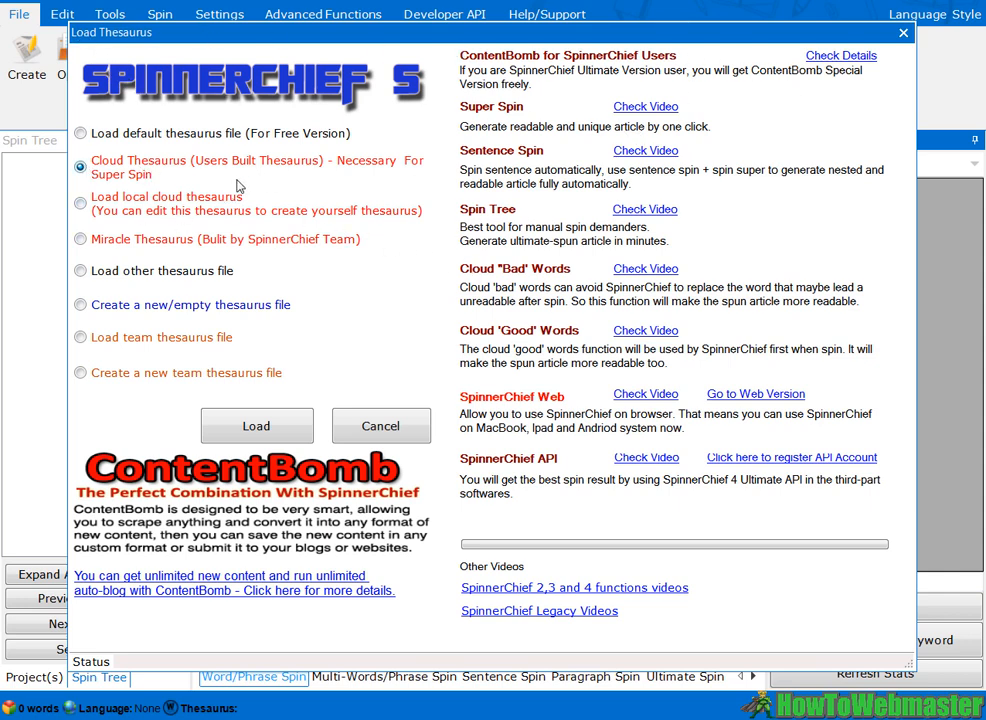
Step: Load the users-built Cloud Thesaurus in SpinnerChief 5
click(244, 429)
click(501, 327)
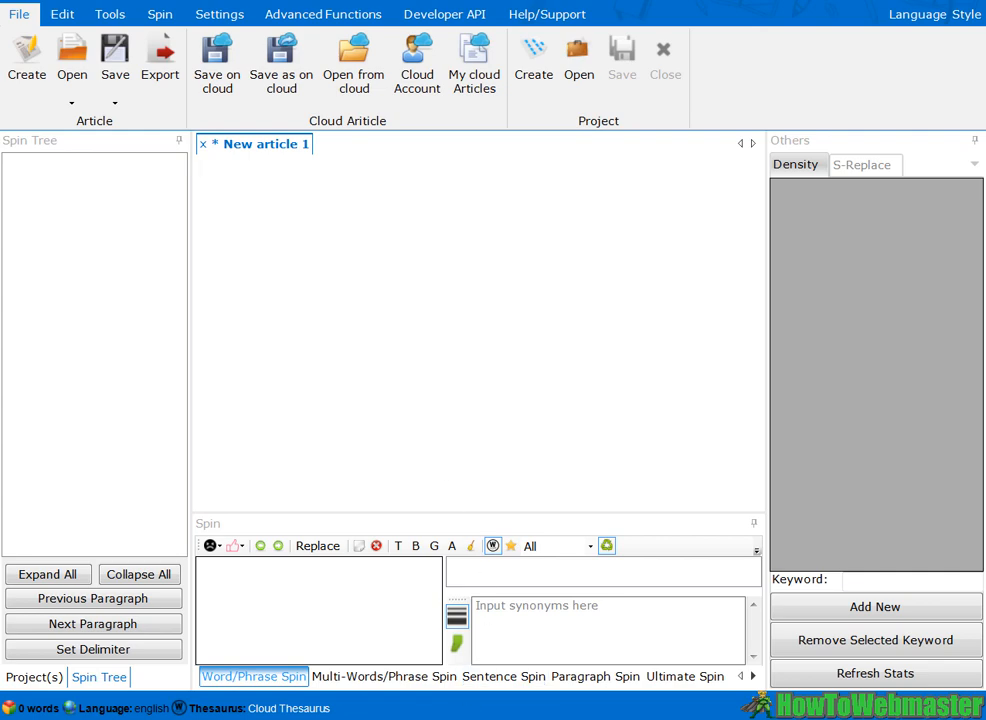
Step: Switch to Notepad and paste the article body of 3Tips_For_Choosing_A_Web_Hosting_Company.txt into the new SpinnerChief article
key(alt+Tab)
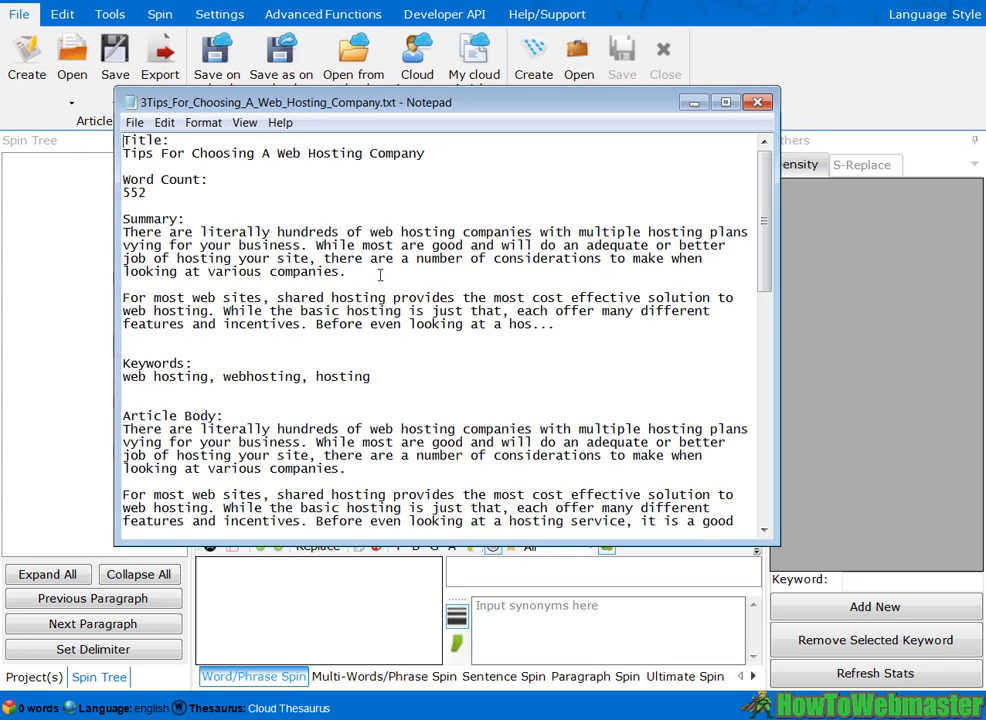
drag(324, 151, 332, 153)
click(467, 173)
key(alt+Tab)
key(ctrl+v)
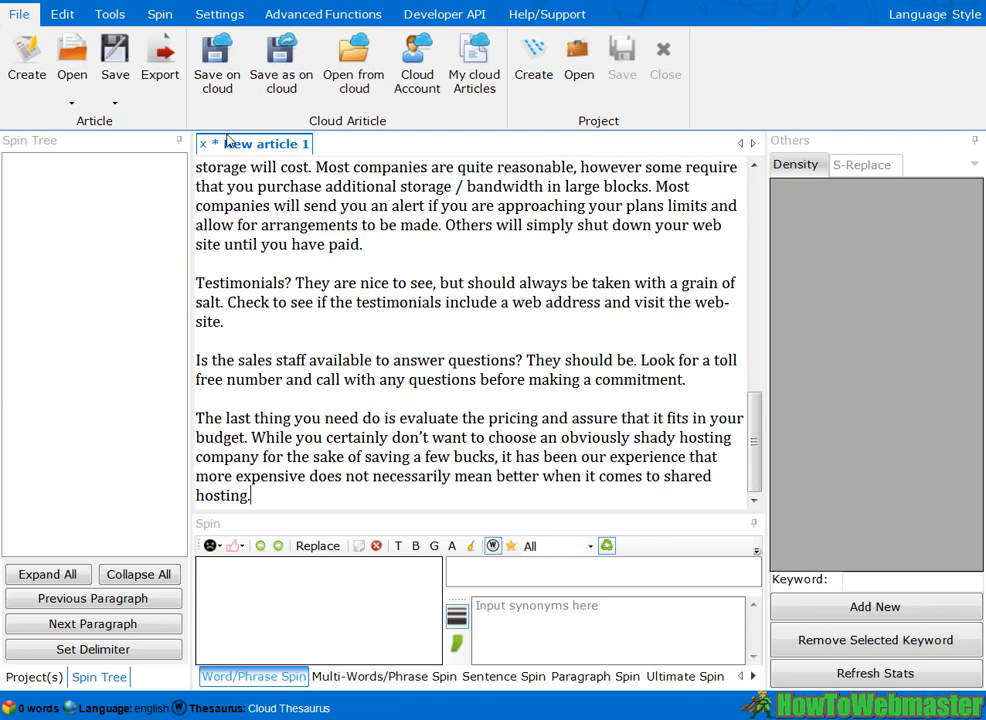
Step: Add the synonyms "now there" and "at this time there" to the article's first word, "There"
scroll(432, 306, up, 2)
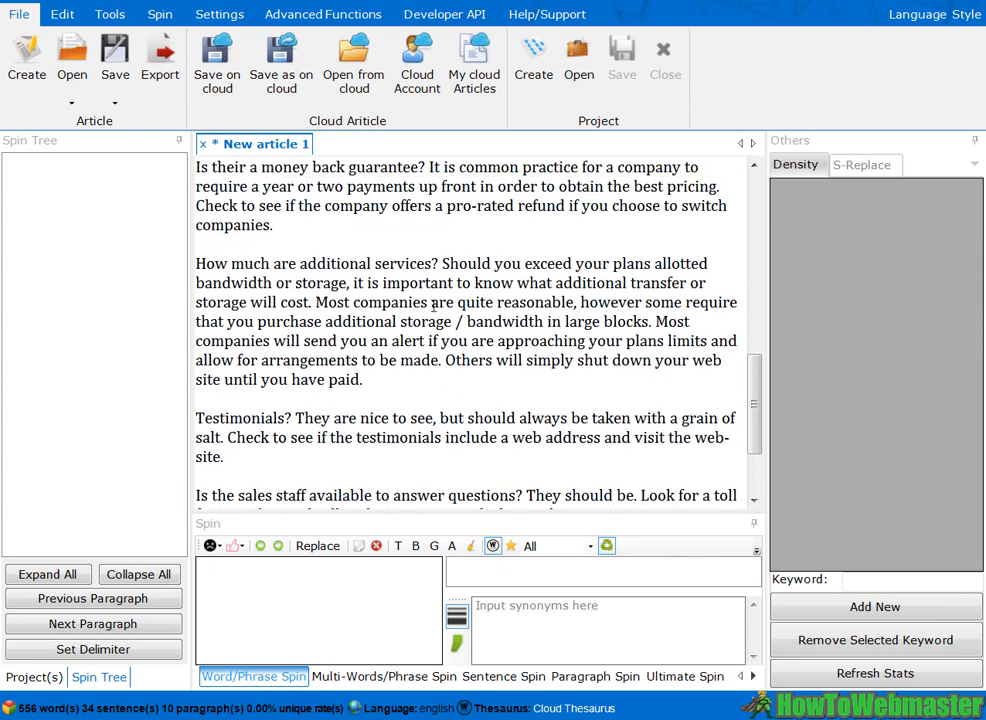
scroll(432, 306, up, 5)
click(221, 167)
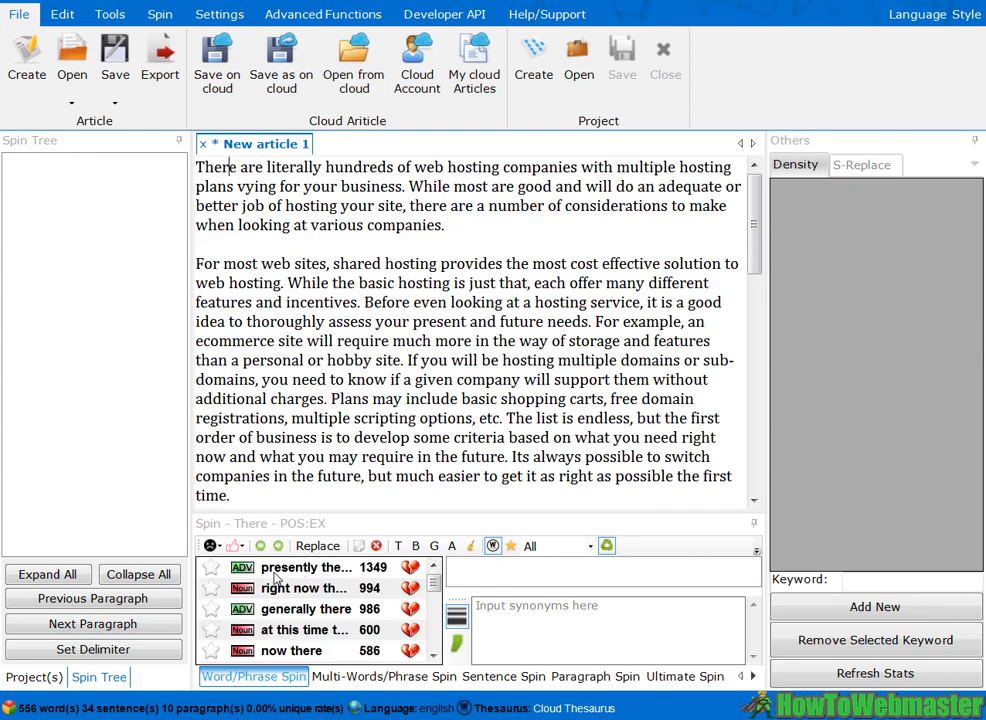
double_click(283, 651)
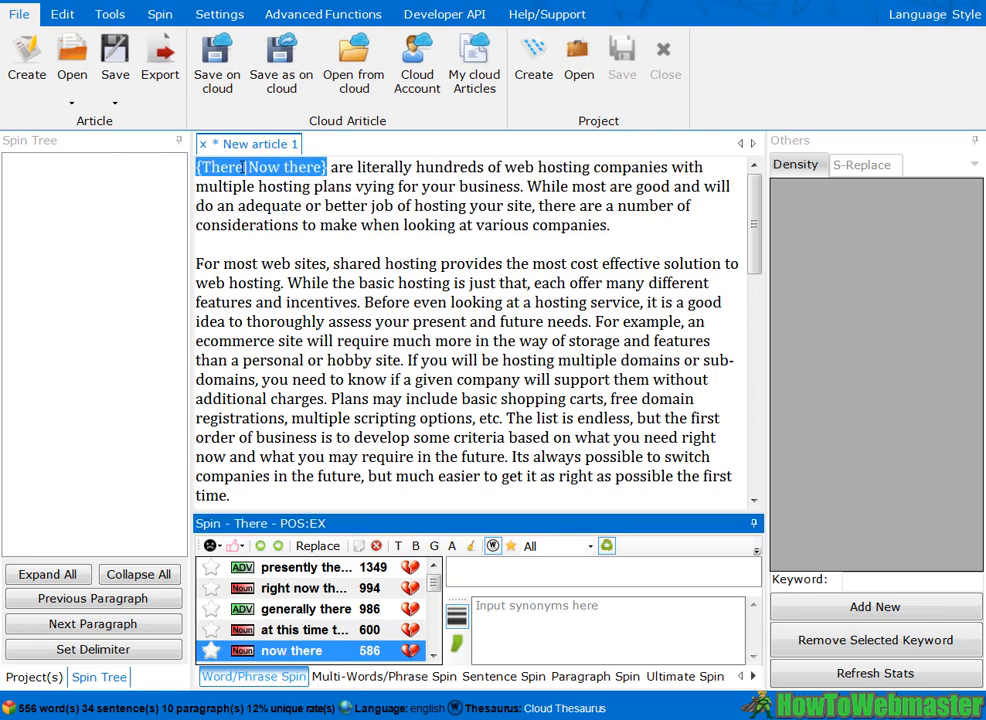
double_click(300, 630)
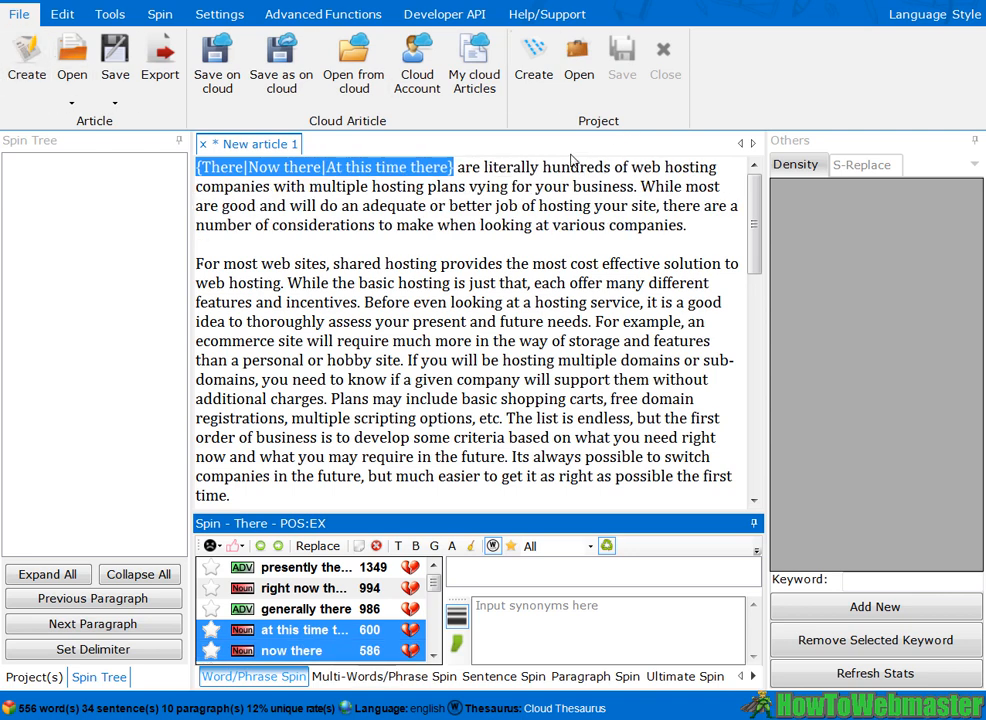
Step: Add the synonyms "online hosting" and "web host" to the phrase "web hosting" in the first sentence
drag(634, 167, 703, 172)
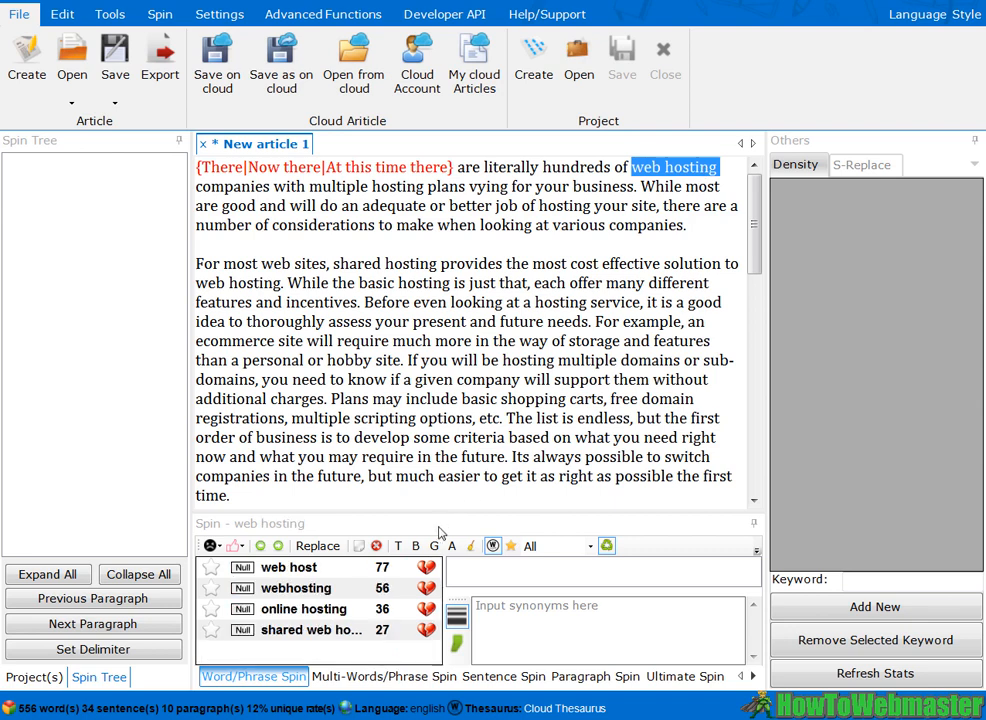
click(304, 612)
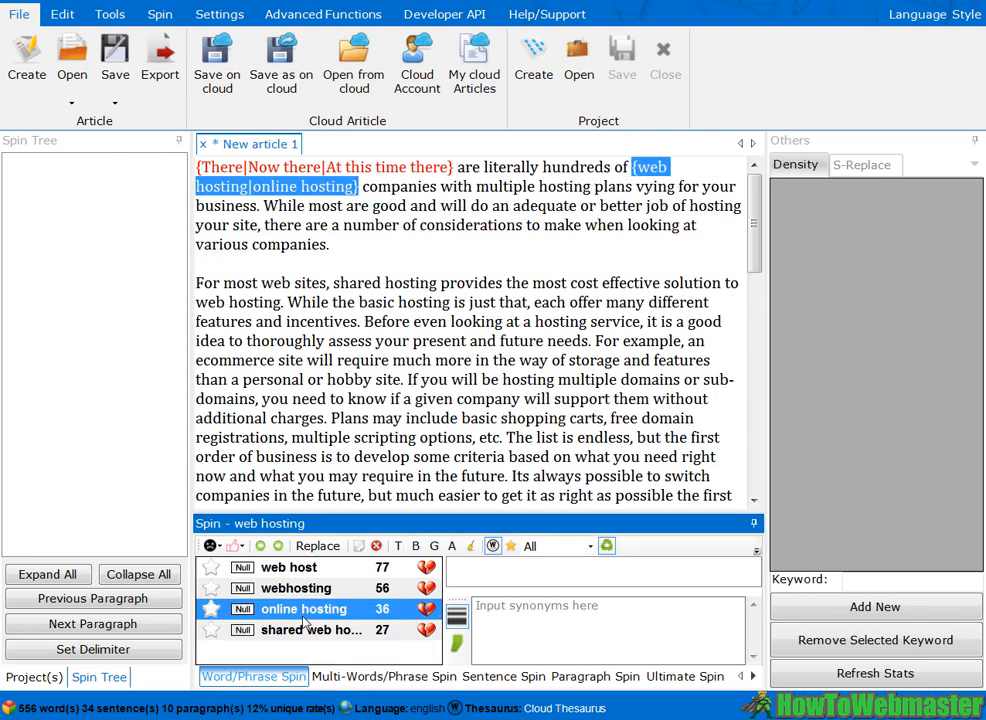
click(292, 568)
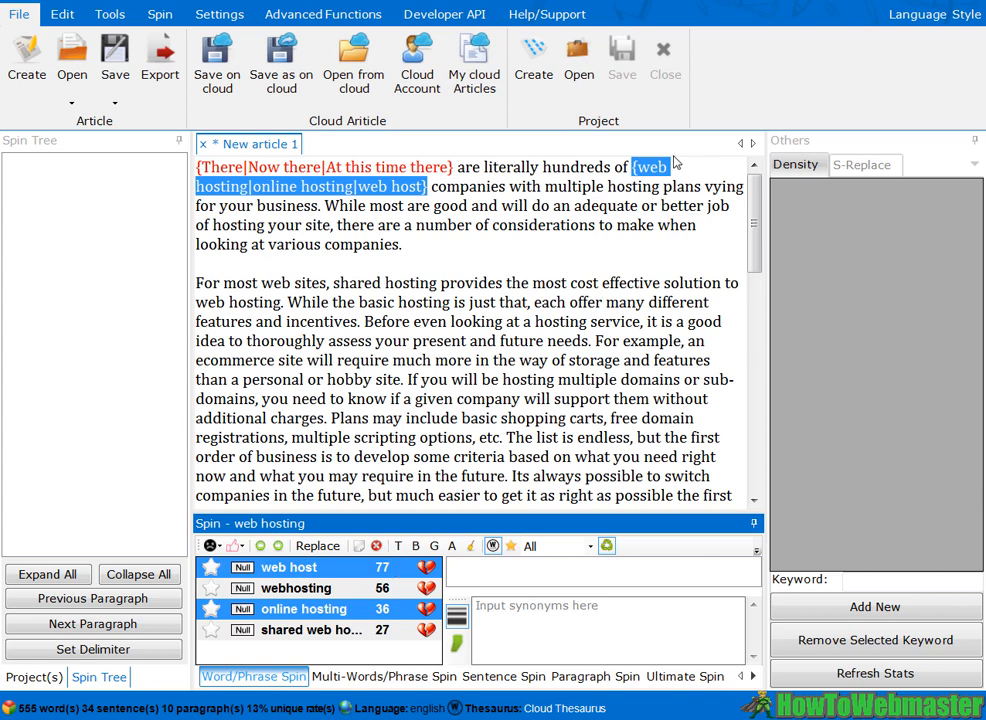
click(498, 206)
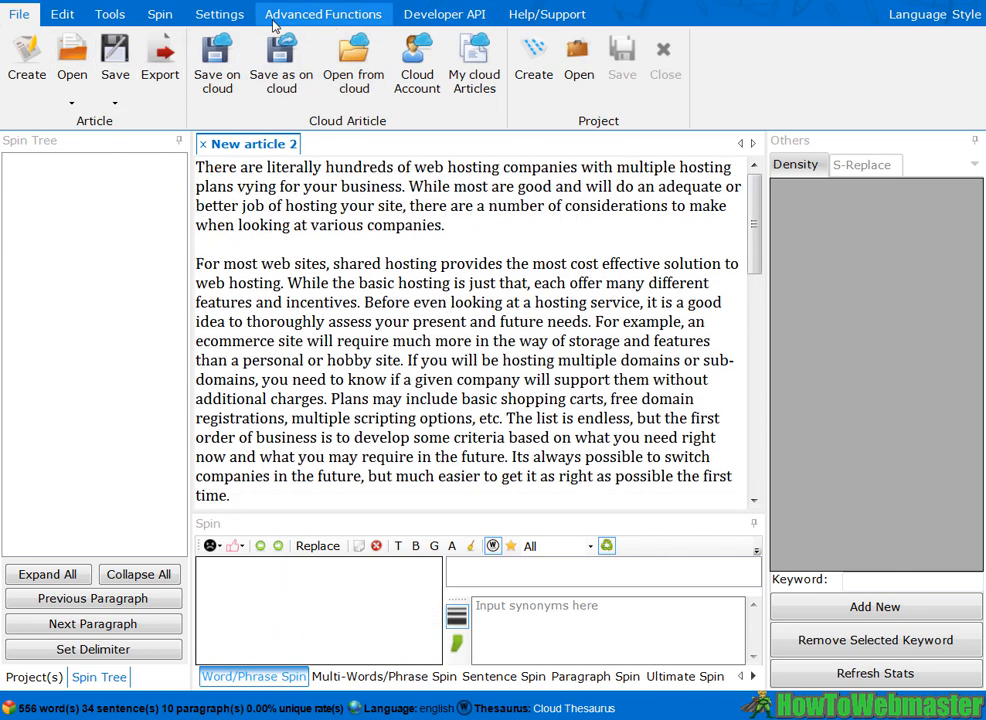
click(214, 16)
click(288, 18)
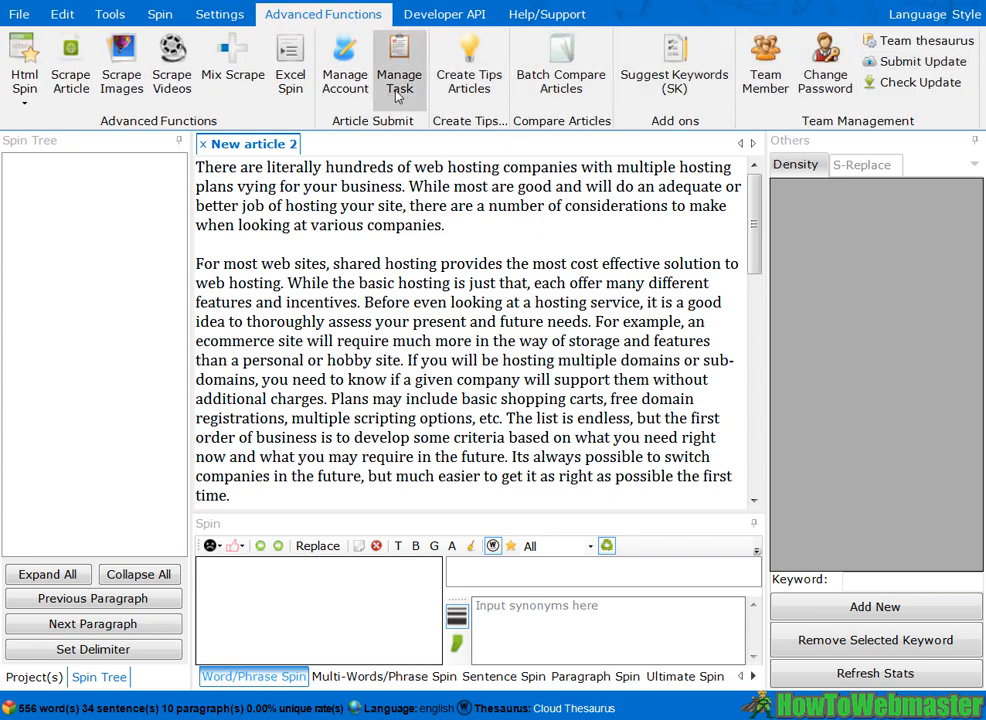
Step: Super Spin the unspun article using the SpinnerChief 5/4 method "Spin to most readable"
click(161, 16)
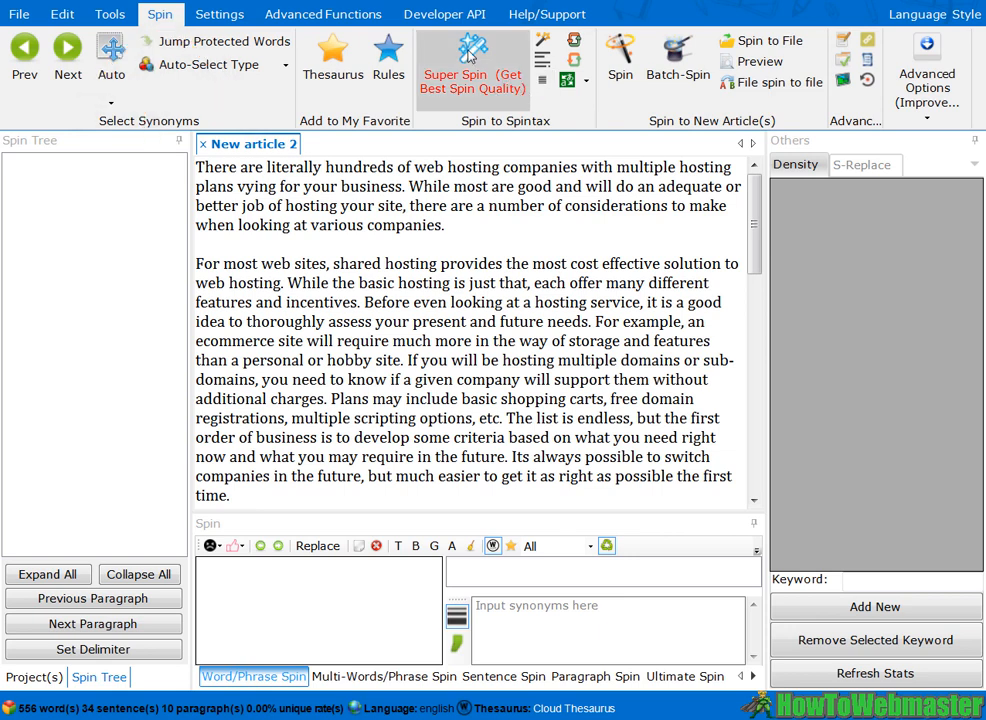
click(490, 82)
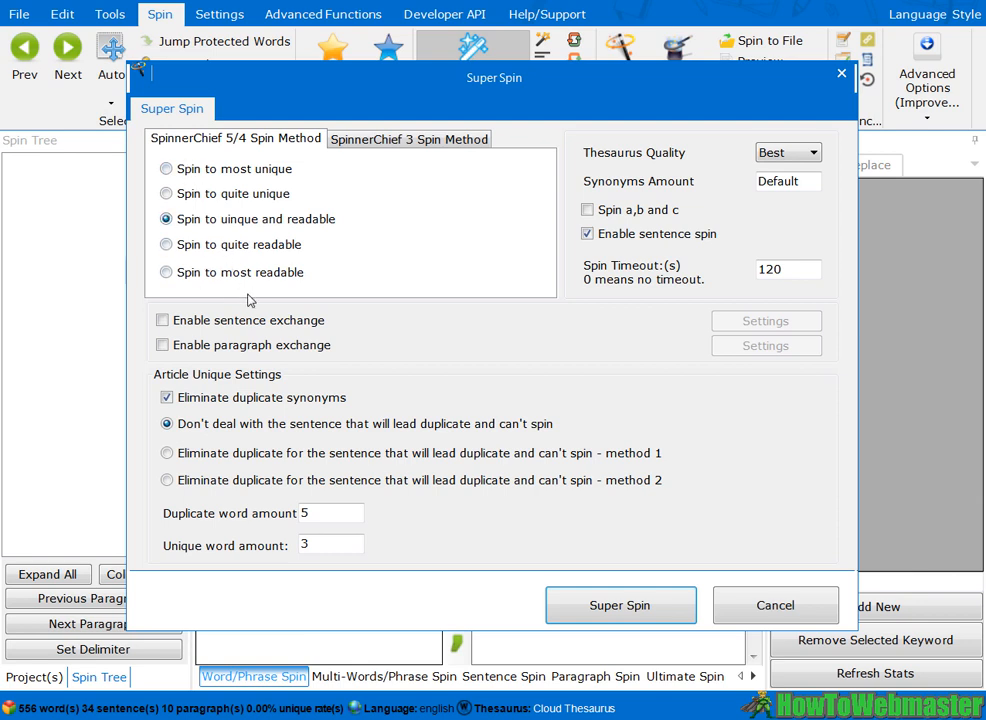
click(232, 223)
click(229, 171)
click(172, 220)
click(166, 272)
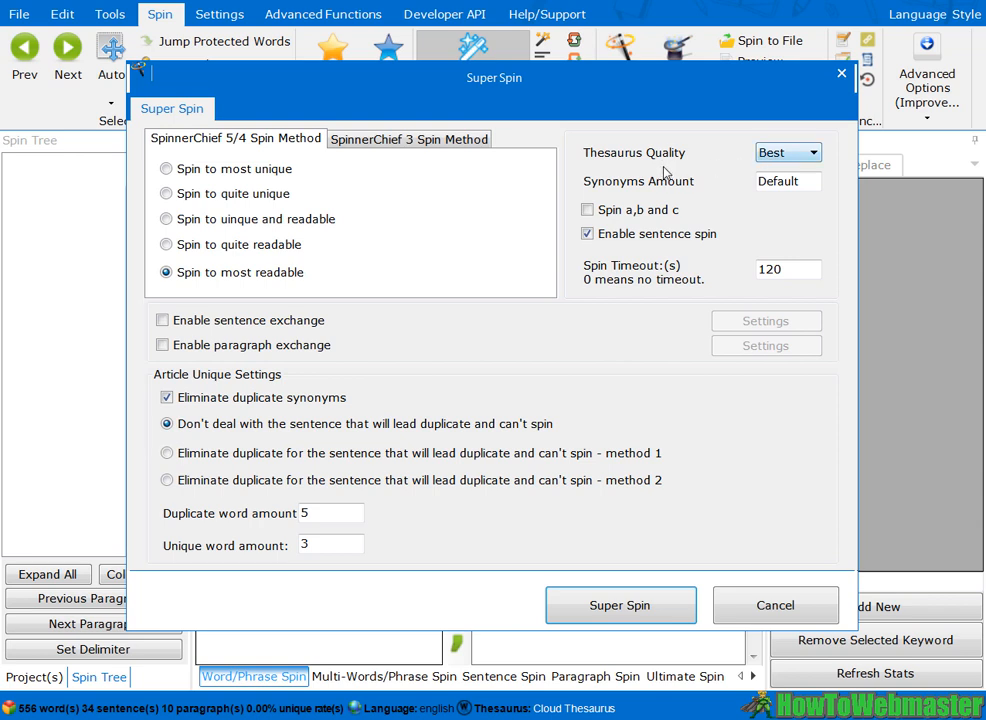
click(606, 612)
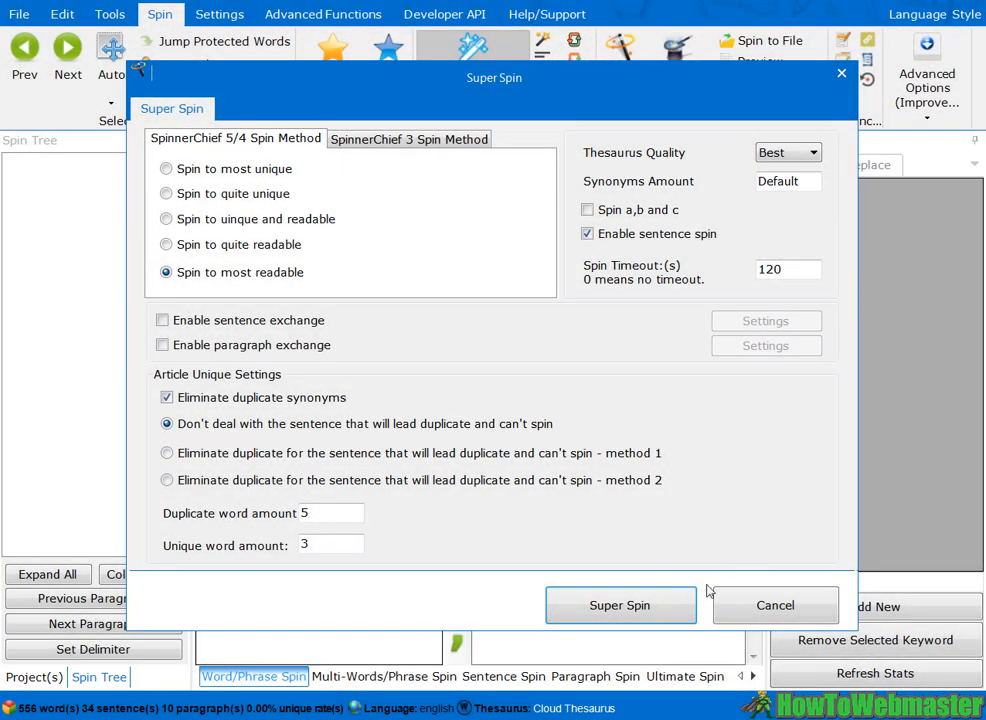
click(656, 612)
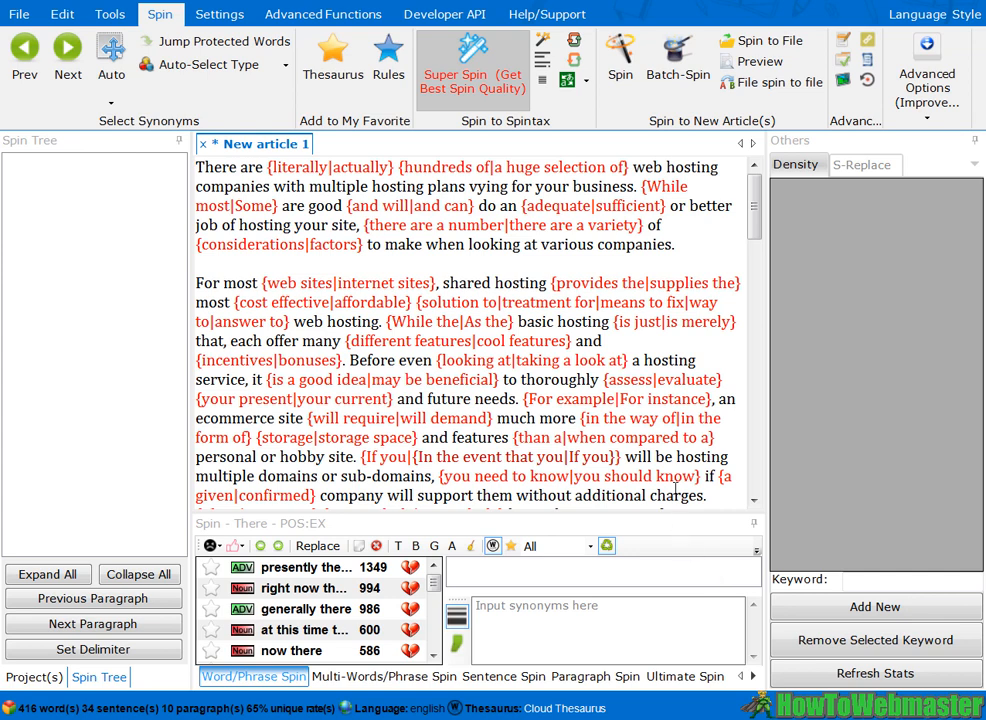
Step: Examine the spintax generated in the article and preview a spun version of it
drag(267, 168, 591, 162)
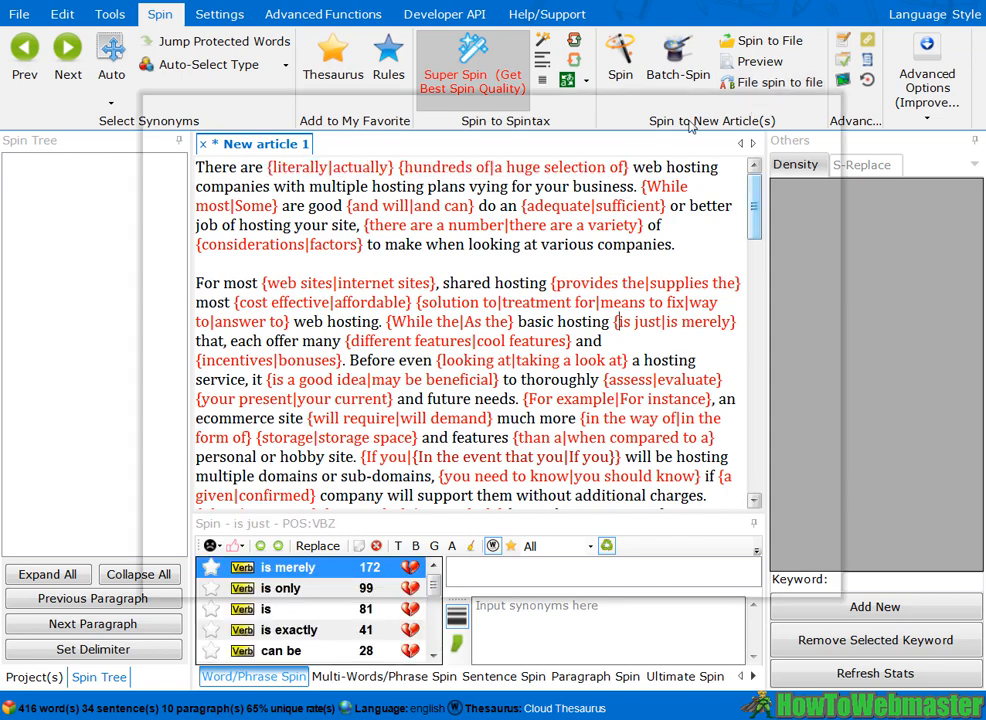
scroll(258, 199, down, 2)
scroll(258, 199, up, 2)
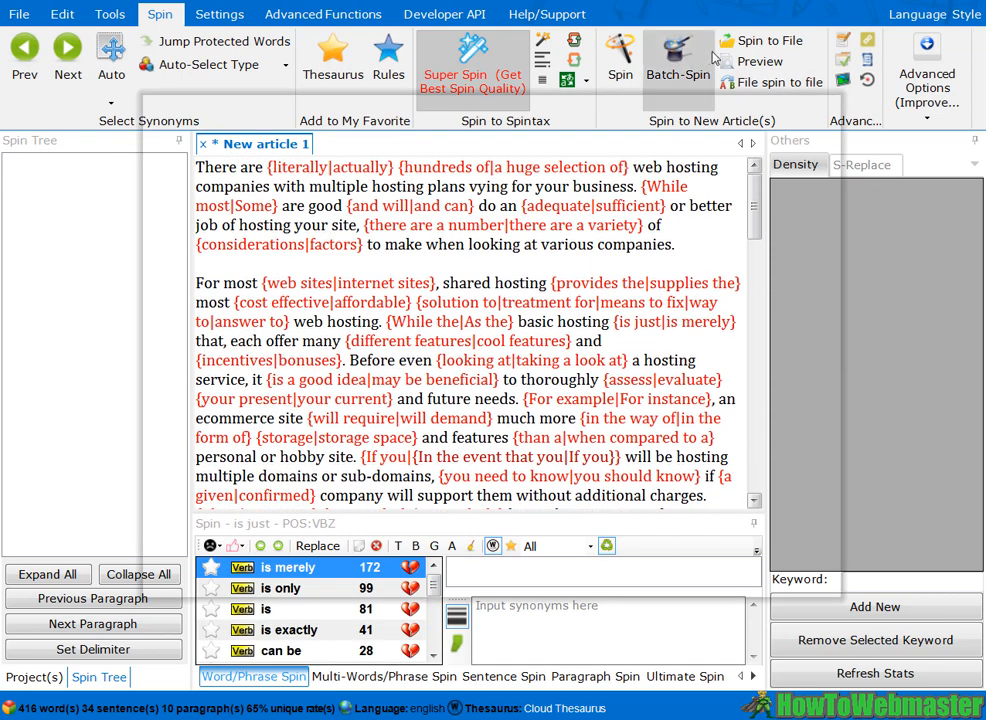
click(758, 62)
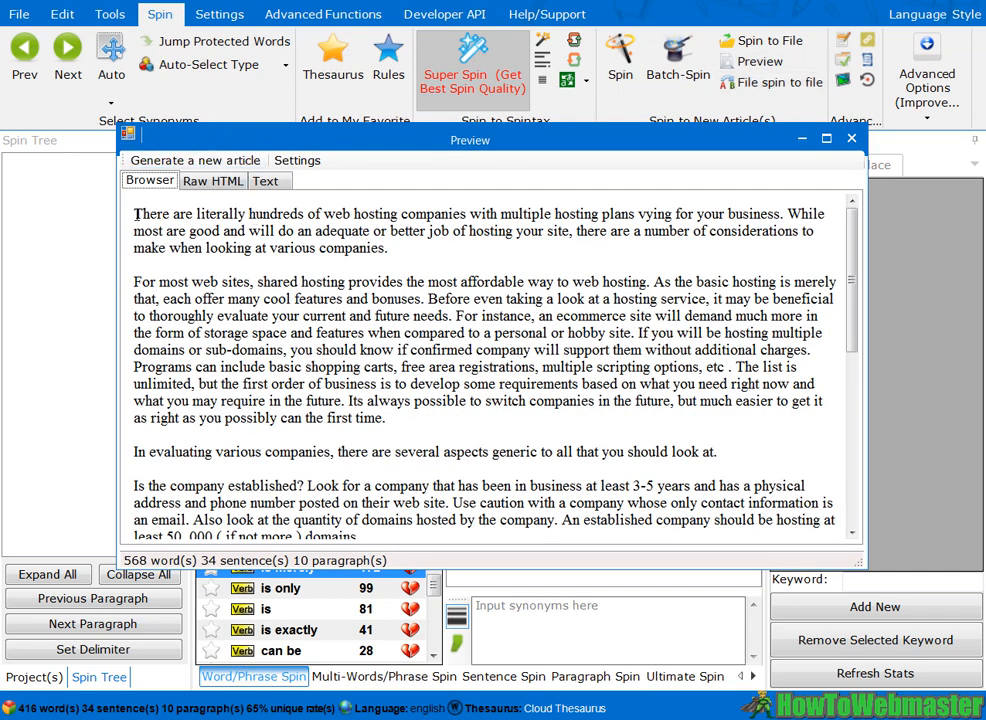
drag(136, 214, 659, 298)
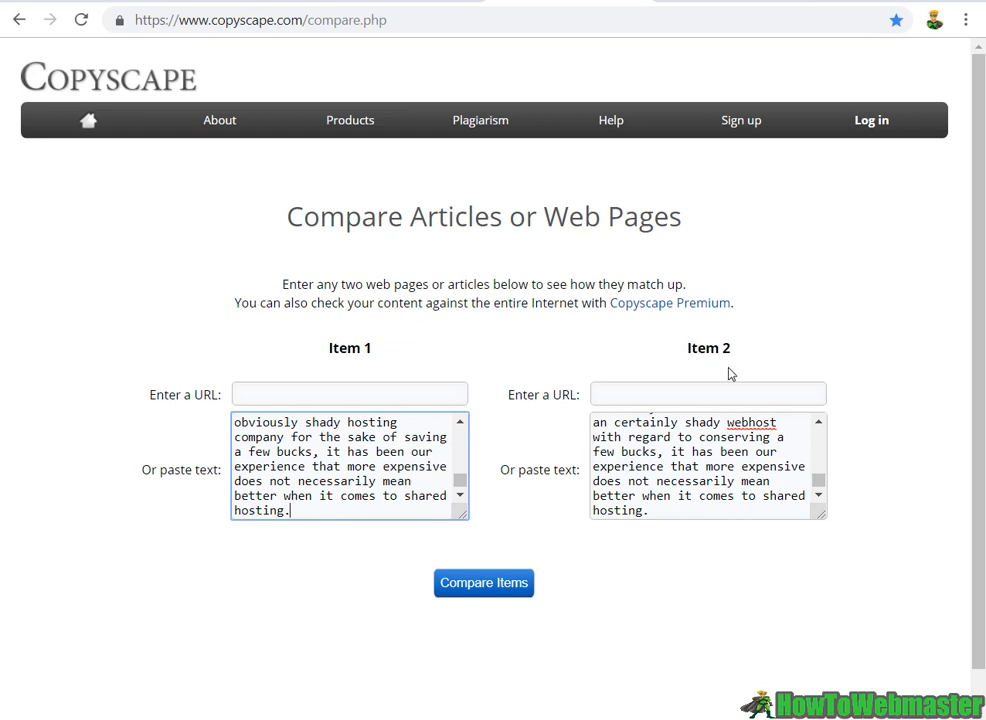
Step: On Copyscape's compare page, compare the original article with the spun version and check the matched percentages
click(463, 590)
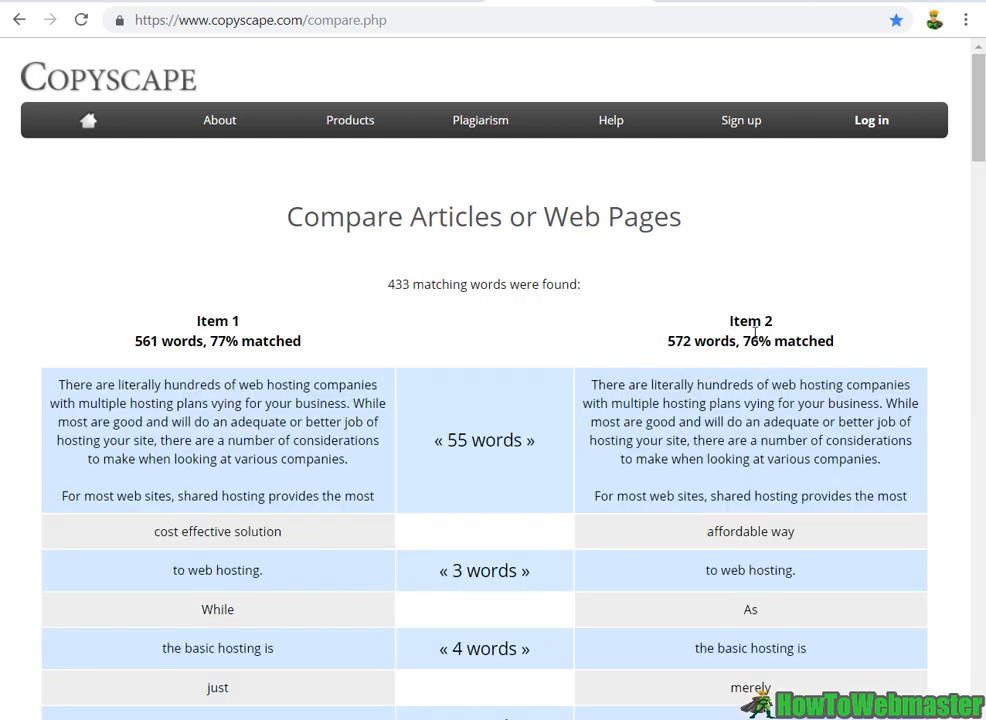
drag(748, 340, 846, 344)
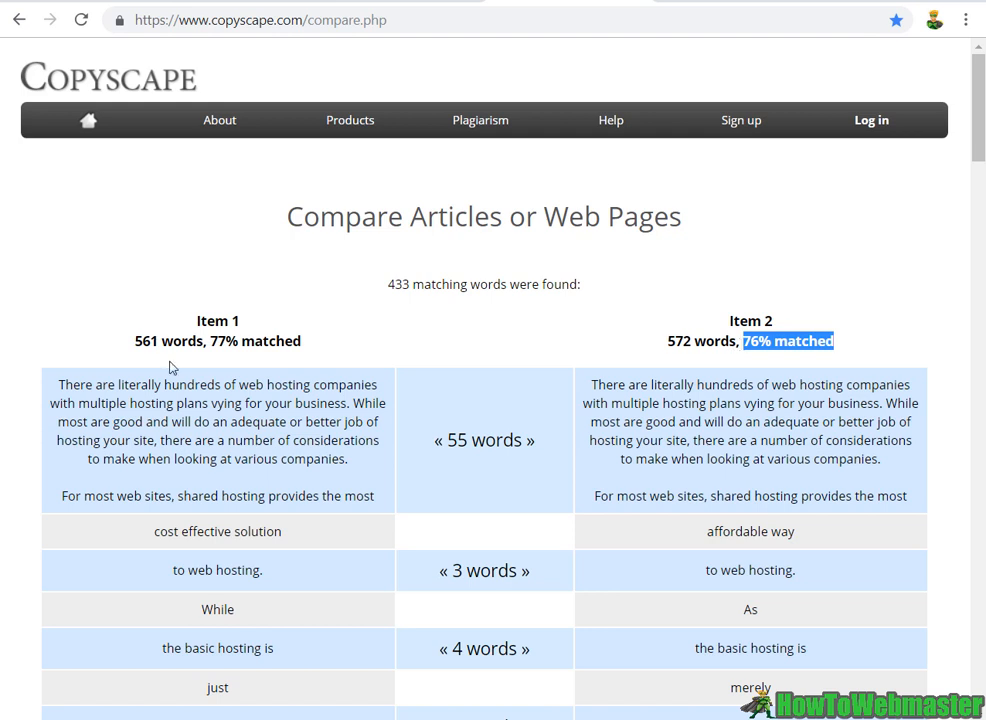
click(751, 341)
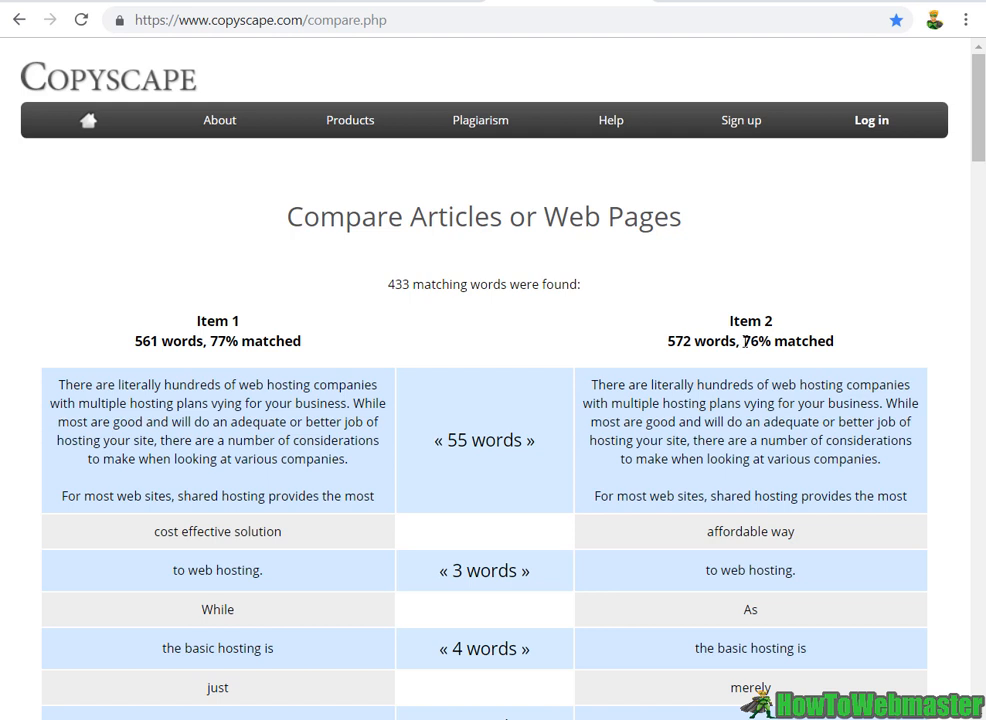
Step: Check the matched percentage of Item 2 in the Copyscape comparison
drag(744, 341, 851, 354)
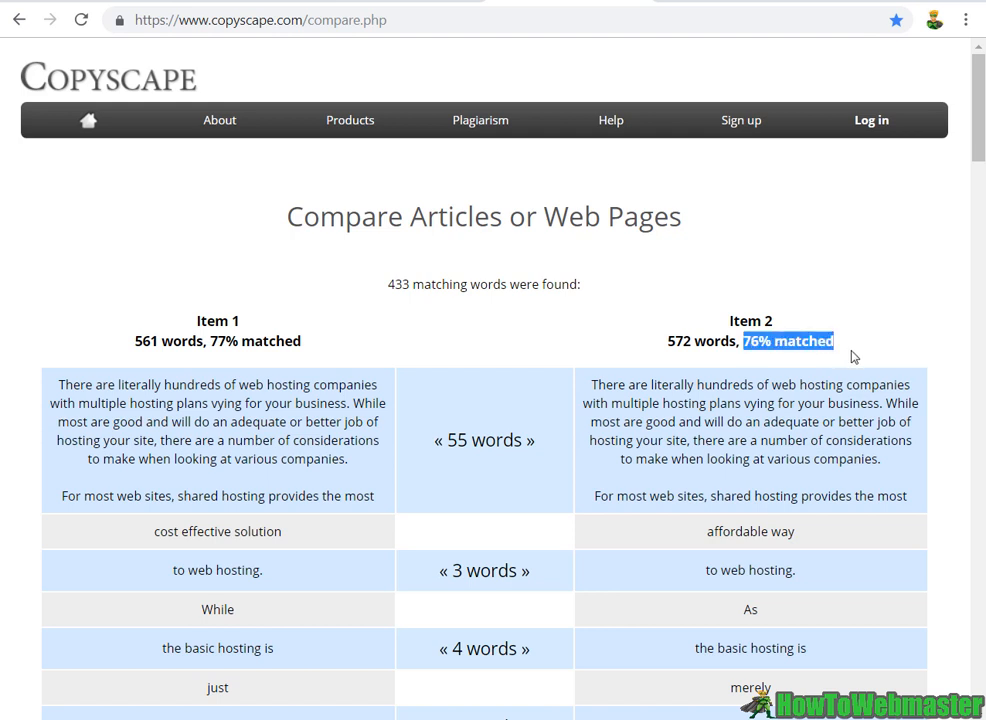
click(776, 348)
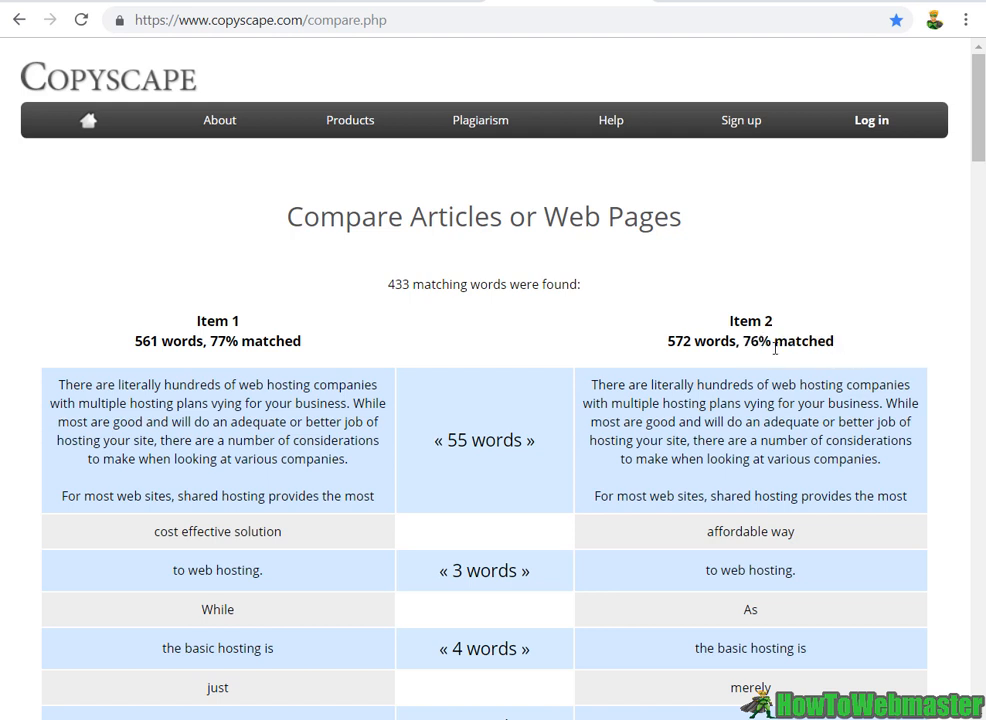
drag(759, 346, 744, 347)
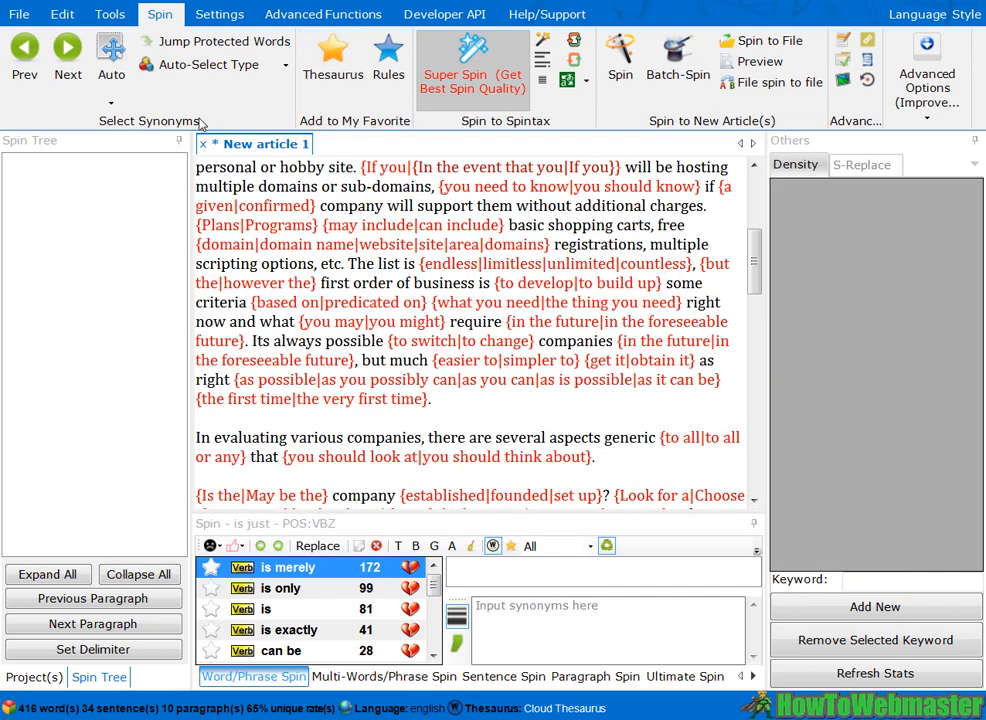
Step: In SpinnerChief, Super Spin the unspun article using "Spin to uinque and readable" and preview a spun version
scroll(508, 233, up, 5)
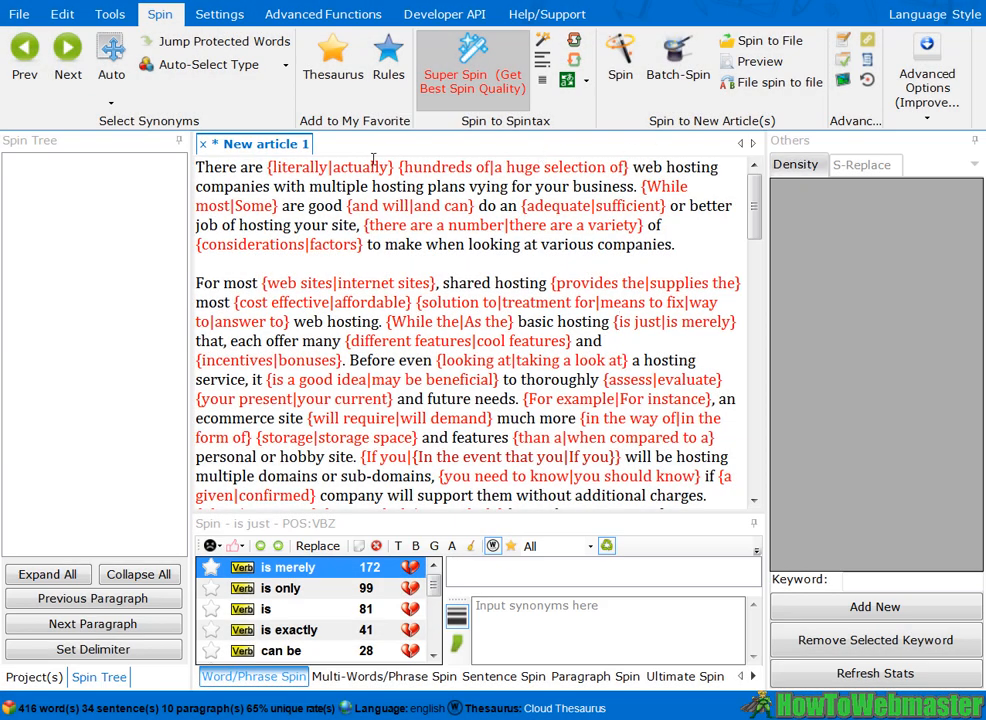
click(474, 60)
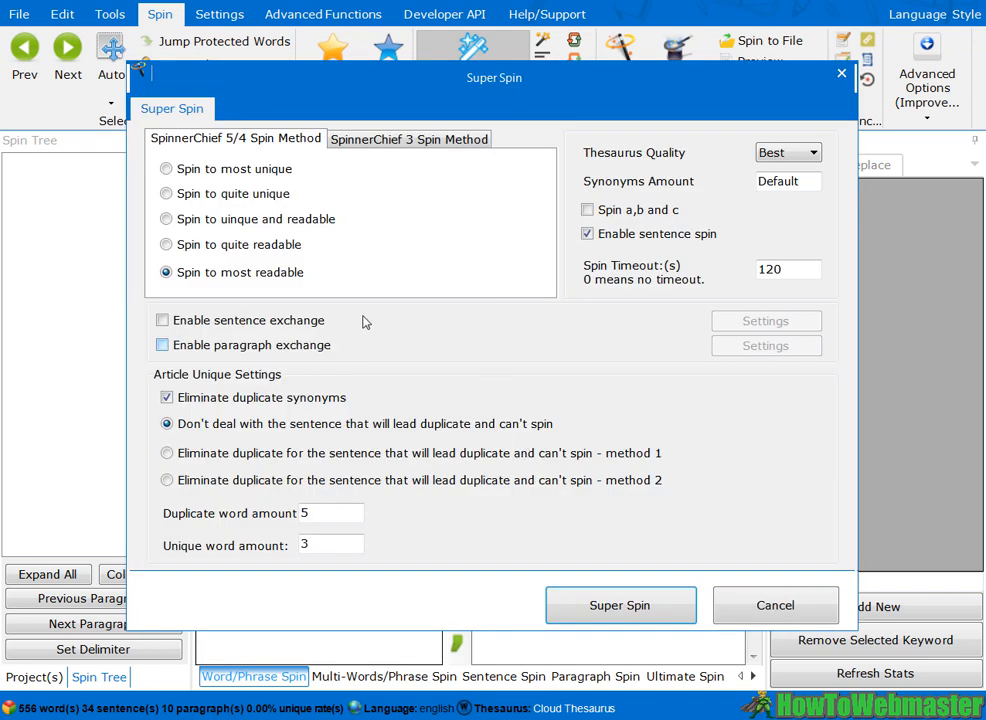
click(166, 219)
click(627, 606)
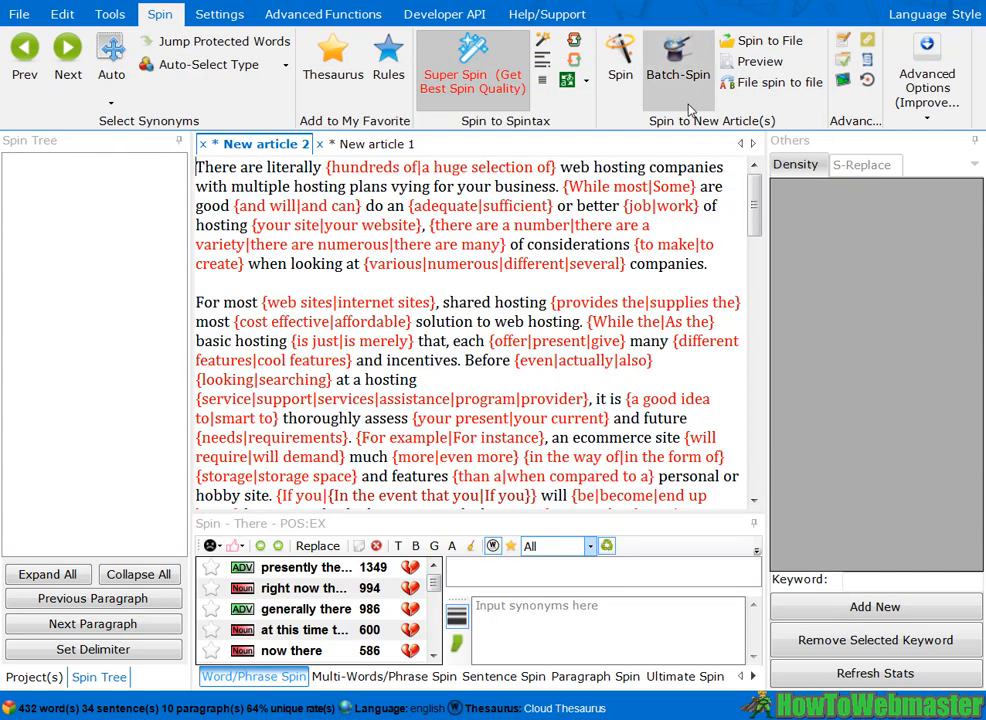
click(750, 64)
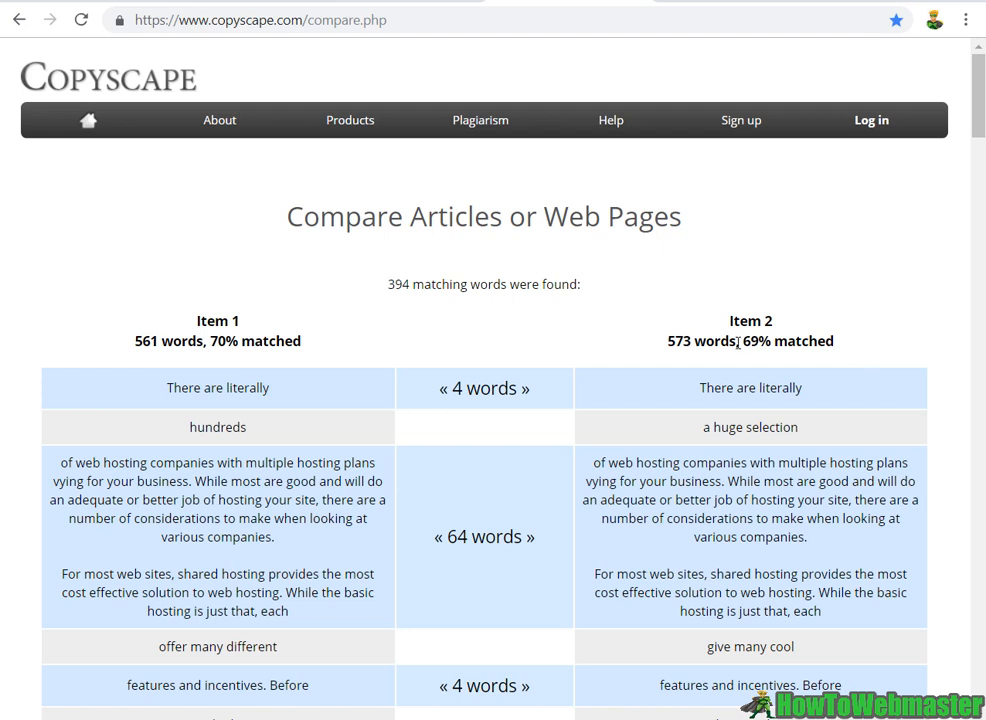
Step: Check the spun version's matched percentage on Copyscape, then read through its preview in SpinnerChief and close it
drag(743, 341, 832, 340)
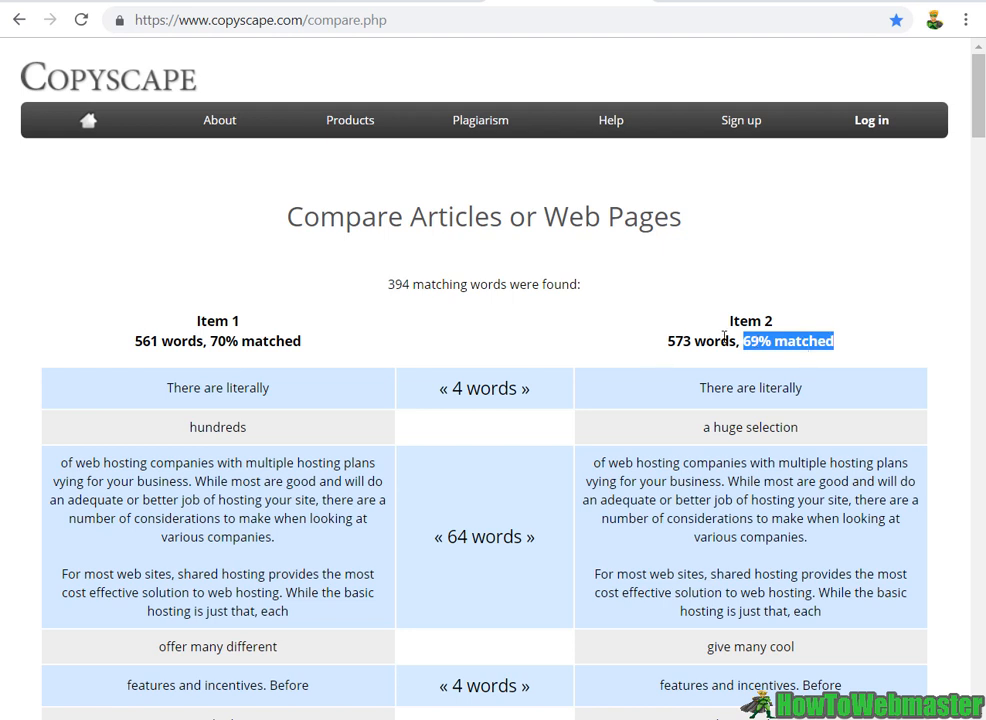
drag(744, 340, 776, 340)
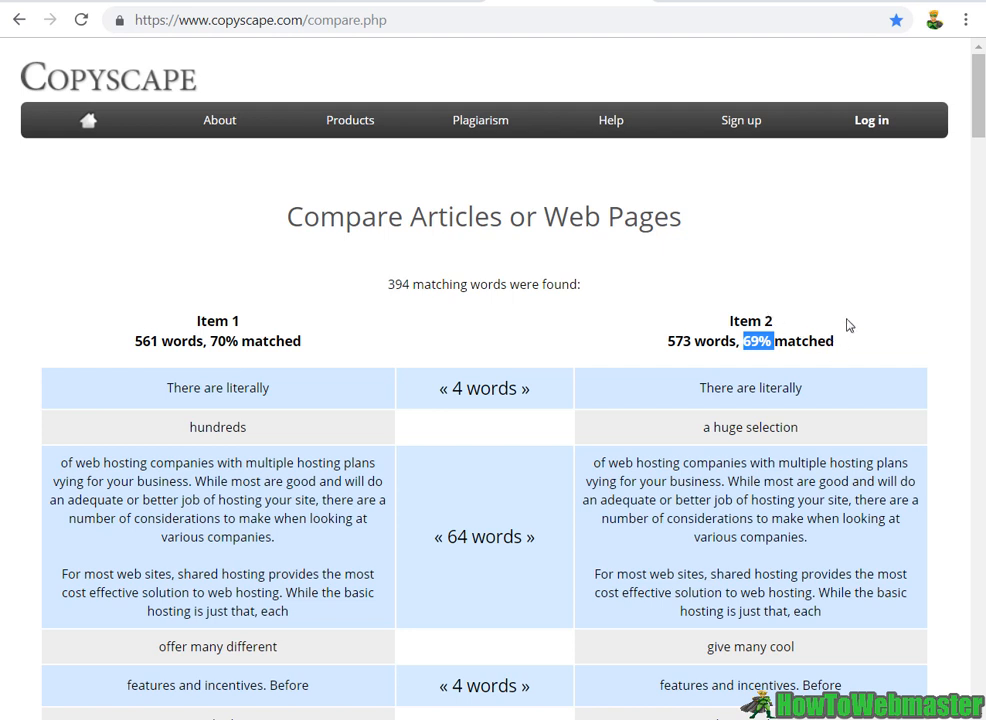
click(792, 308)
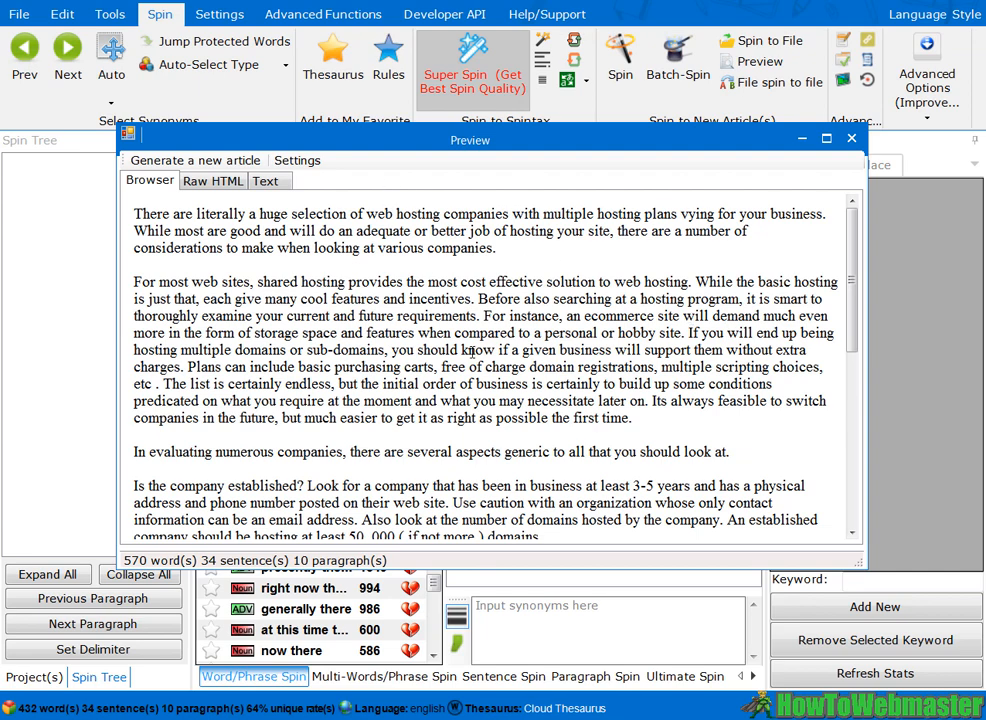
scroll(476, 300, down, 1)
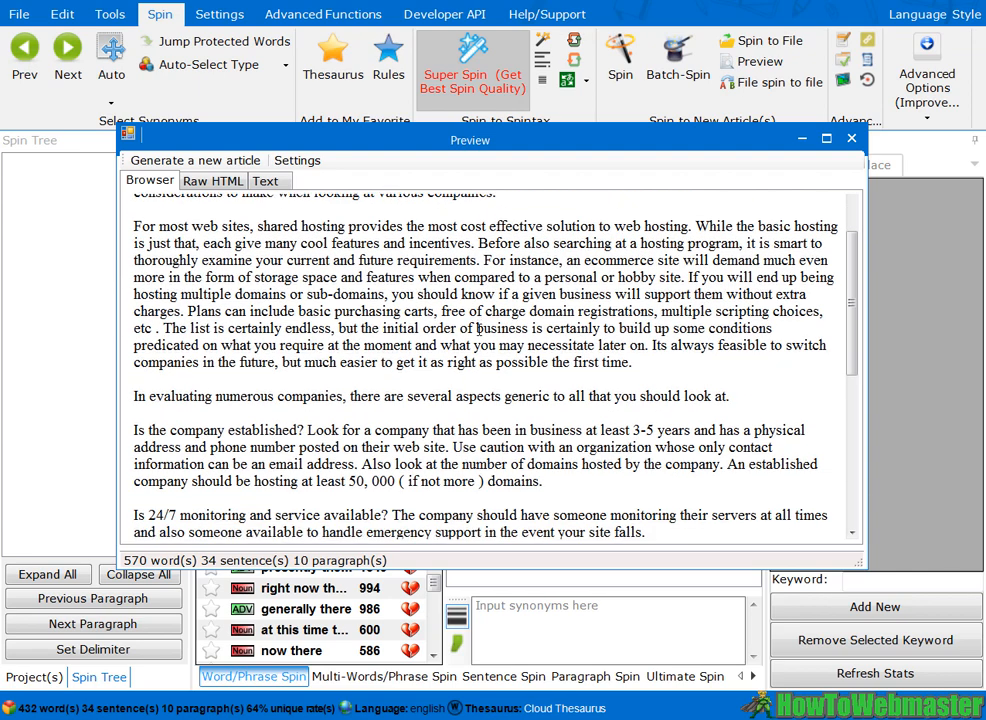
scroll(489, 315, up, 1)
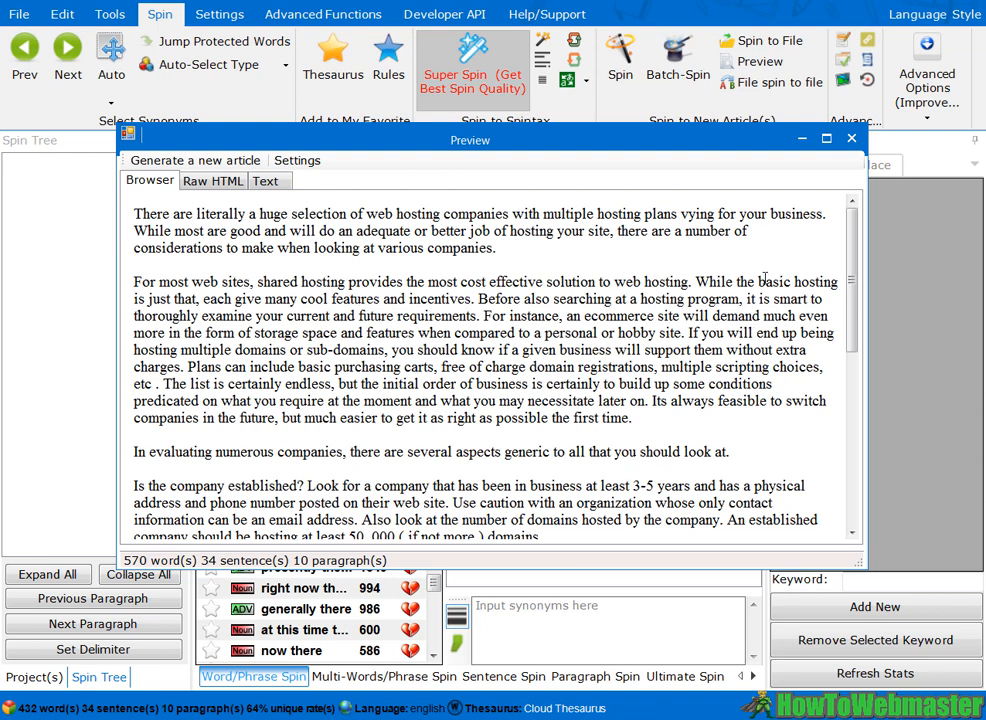
click(850, 140)
Step: Super Spin the unspun article using the SpinnerChief 5/4 method "Spin to most unique"
click(266, 176)
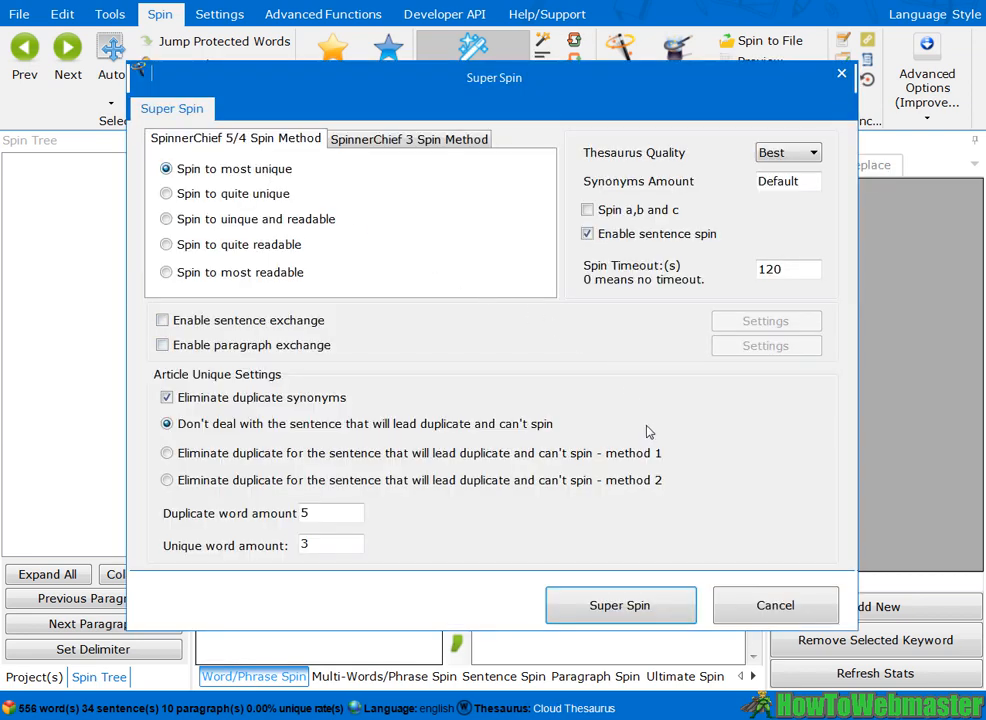
click(620, 606)
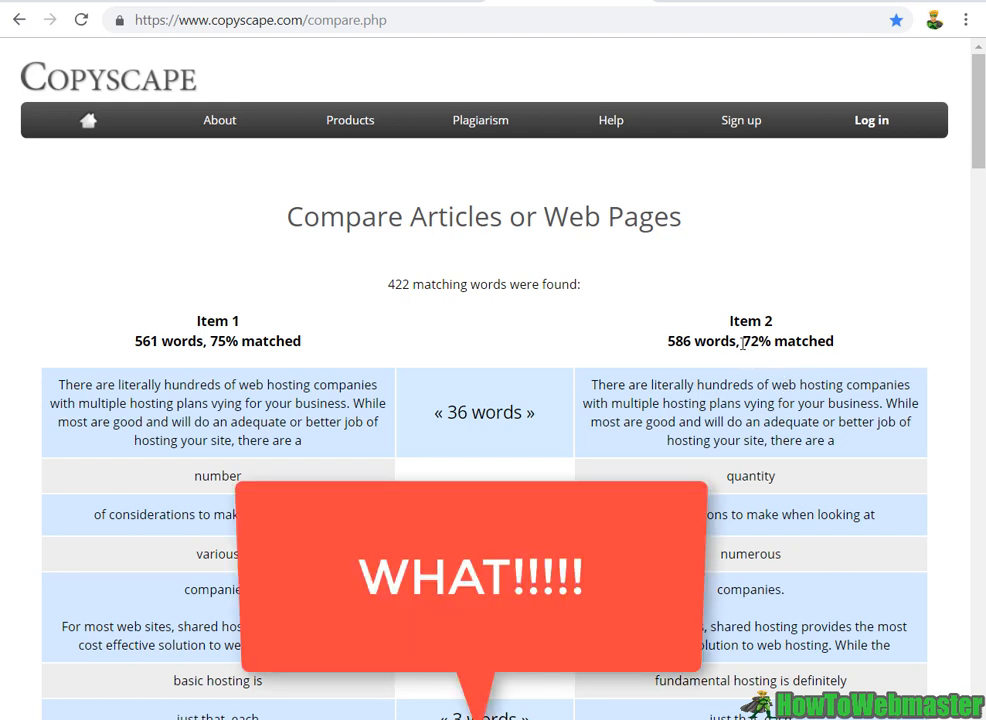
Step: Check the most unique version's matched percentage on Copyscape and read through its preview in SpinnerChief
drag(742, 343, 868, 368)
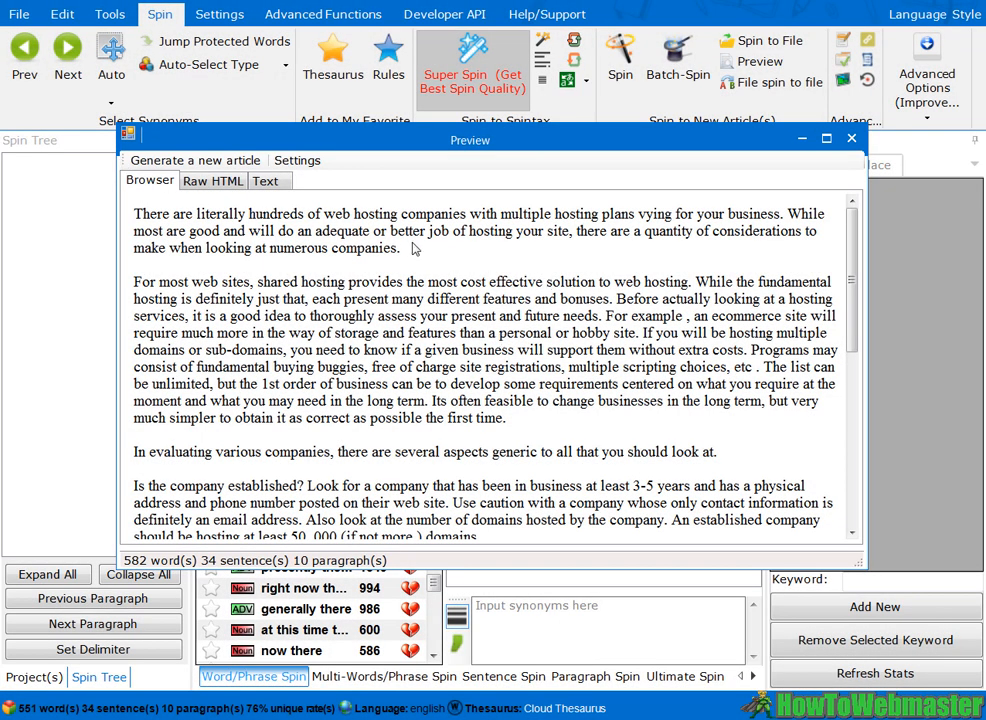
scroll(480, 279, down, 5)
scroll(480, 279, up, 5)
click(852, 139)
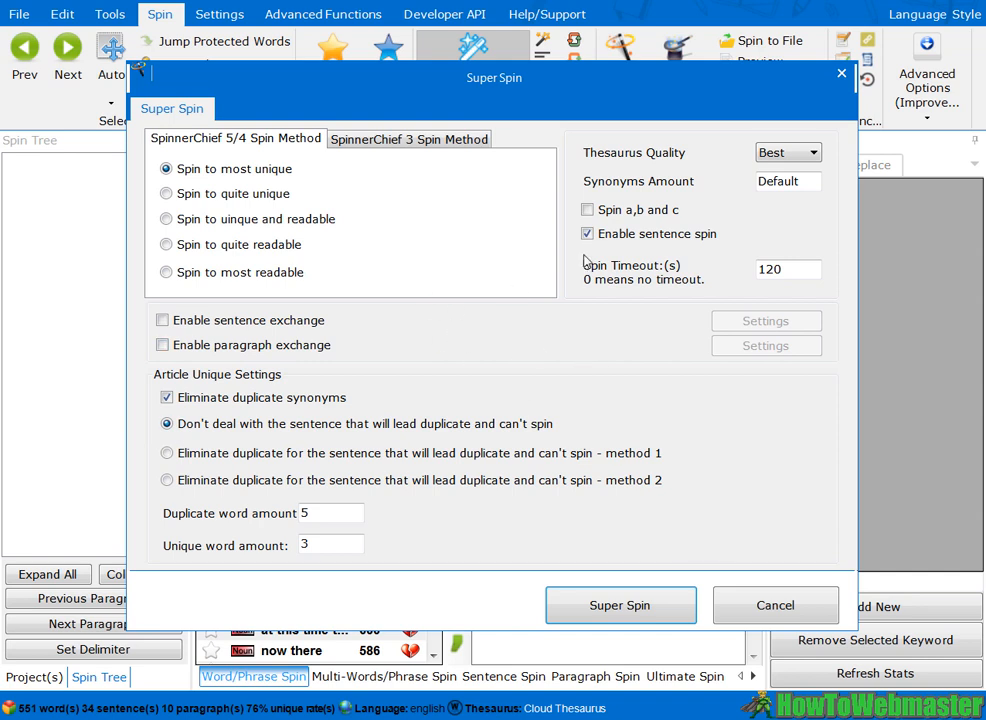
Step: Dismiss the Super Spin settings and examine the spintax throughout the article spun with the most unique method
click(840, 76)
scroll(757, 345, down, 10)
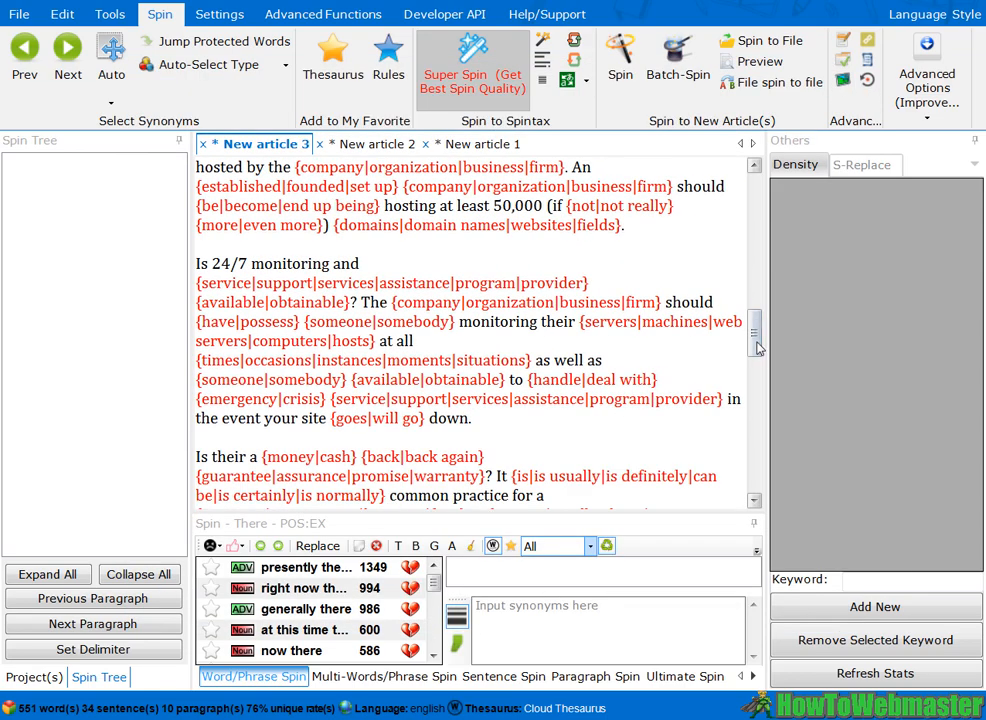
drag(758, 348, 758, 190)
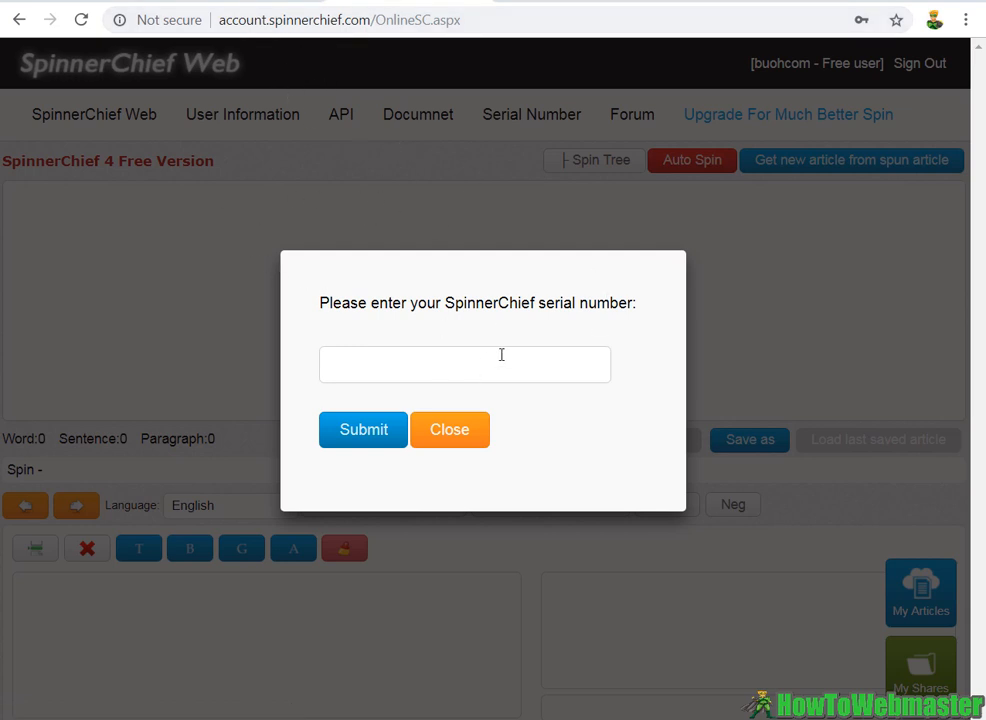
Step: Enter the SpinnerChief serial number on the SpinnerChief Web page and submit it
key(ctrl+v)
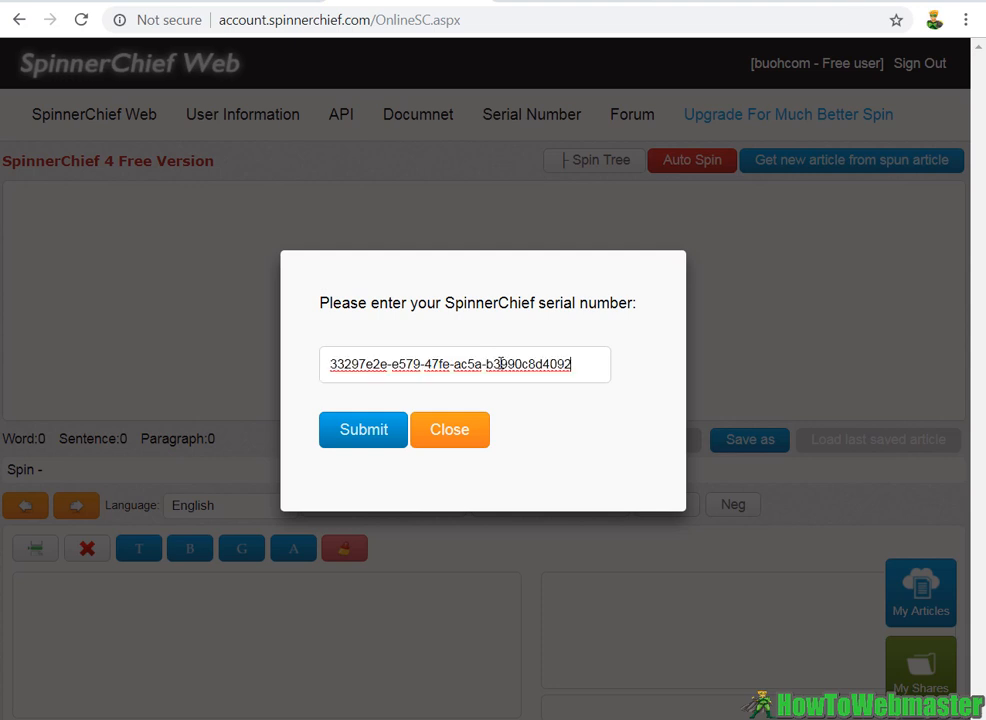
click(361, 446)
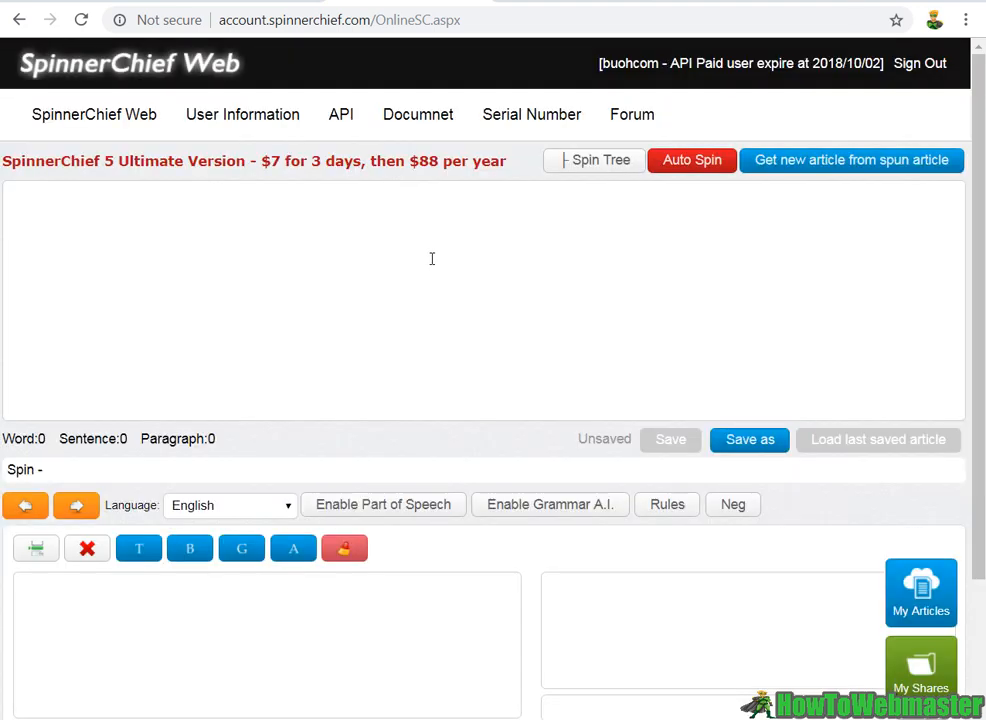
Step: Paste the web hosting article into the editor and add the synonym "web hosting" to "hosting" in the first sentence
scroll(431, 257, down, 3)
scroll(431, 264, up, 3)
key(ctrl+v)
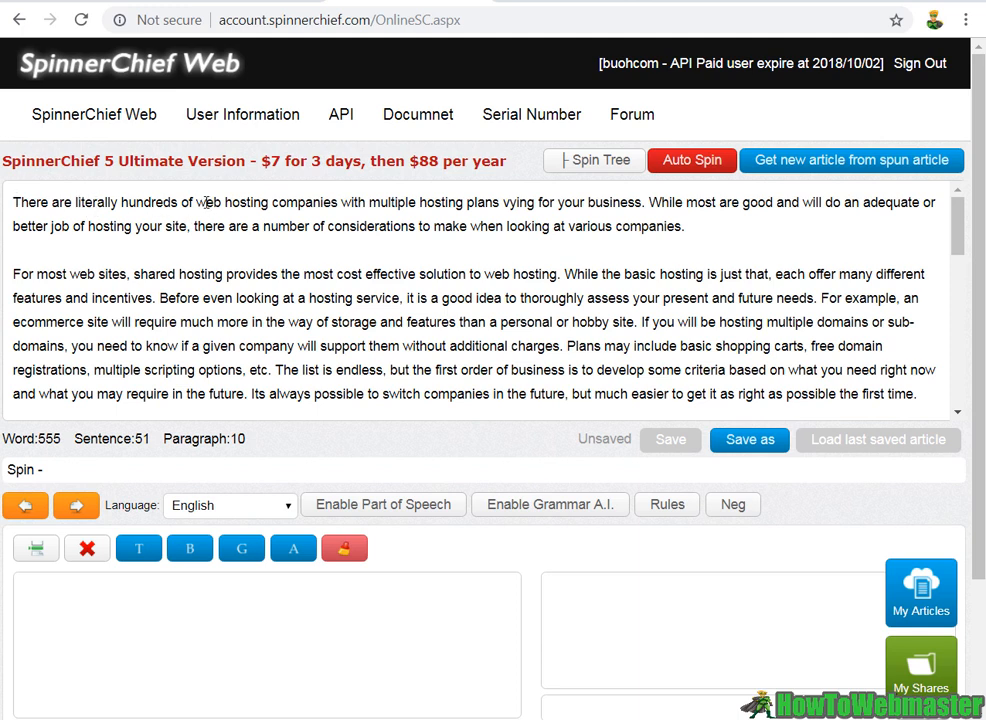
double_click(258, 203)
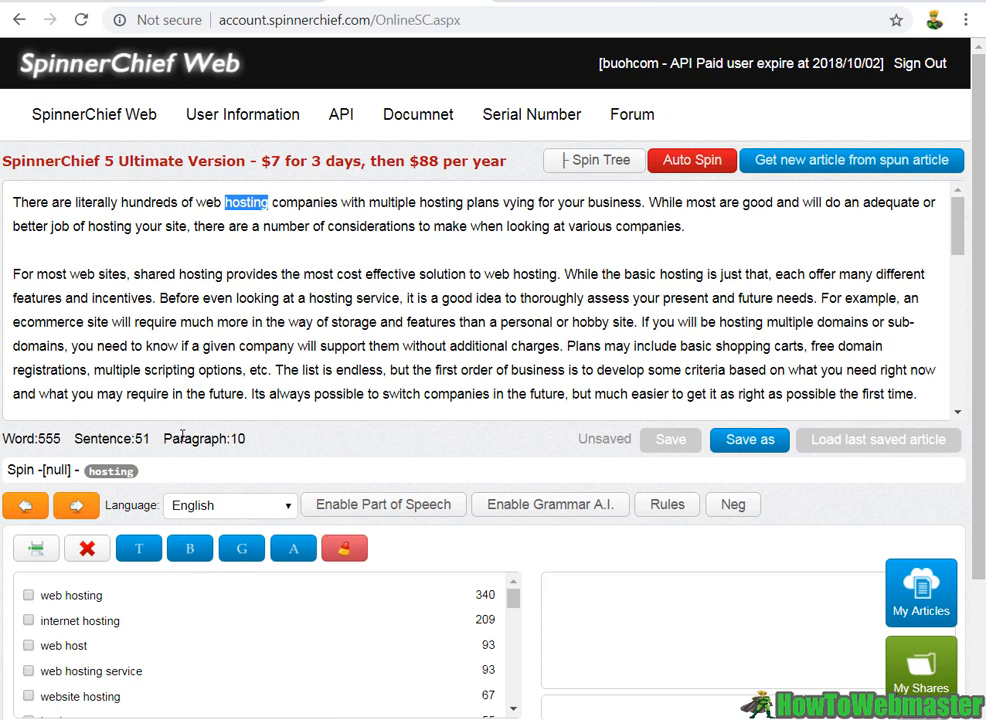
click(50, 600)
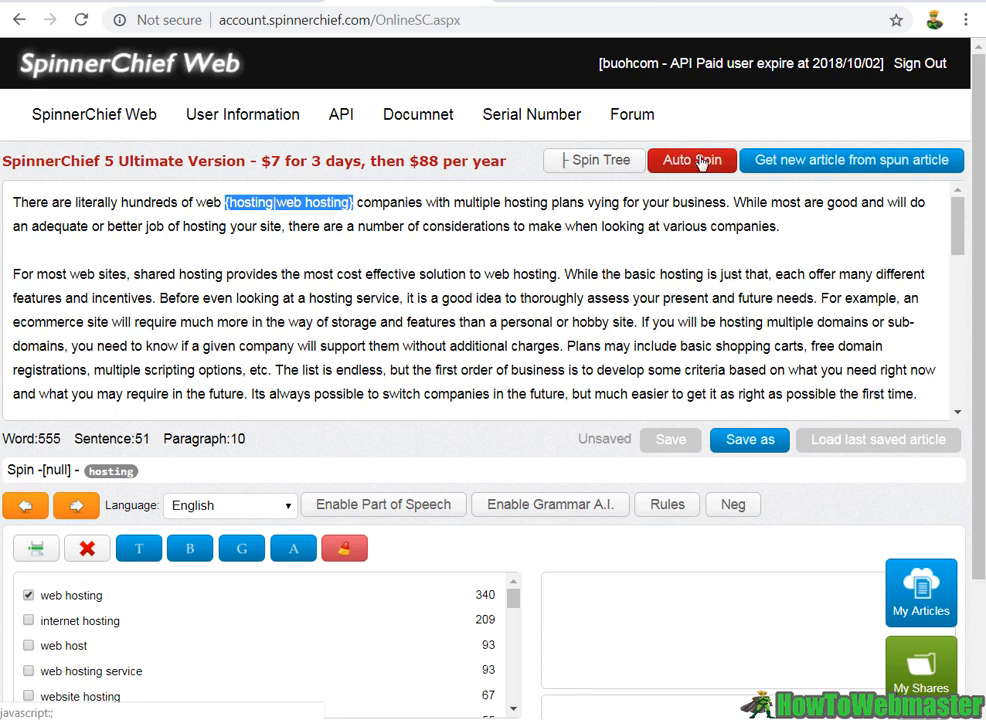
Step: Replace the editor's entire text with the original unspun article
click(676, 298)
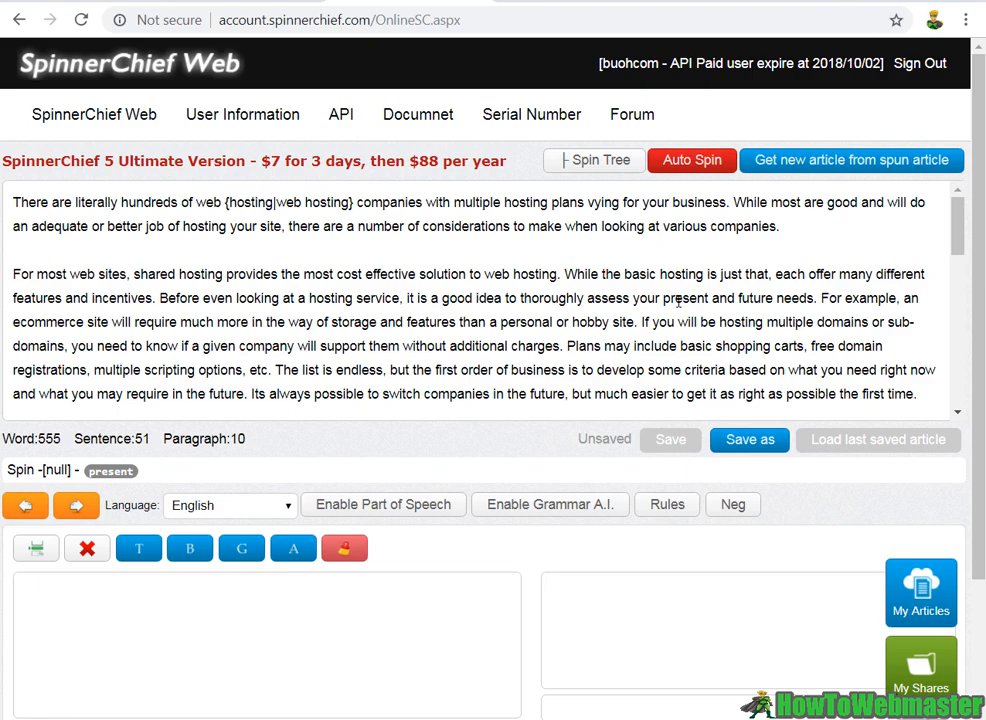
key(ctrl+a)
key(ctrl+v)
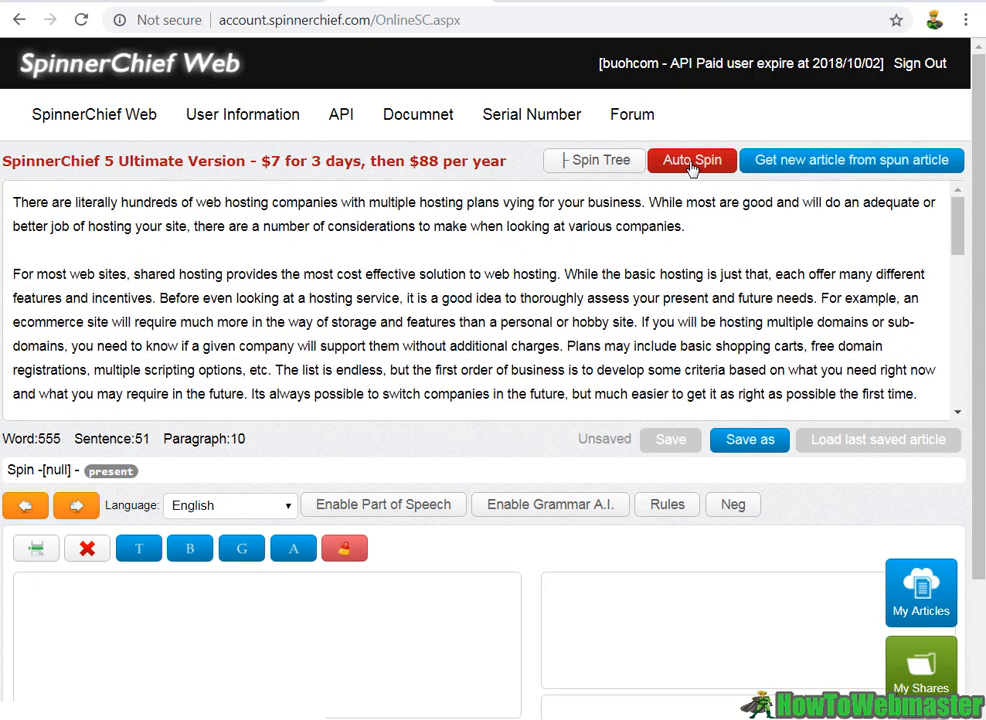
Step: Set Auto Spin to spin to a new article using the Super Spin options
click(692, 163)
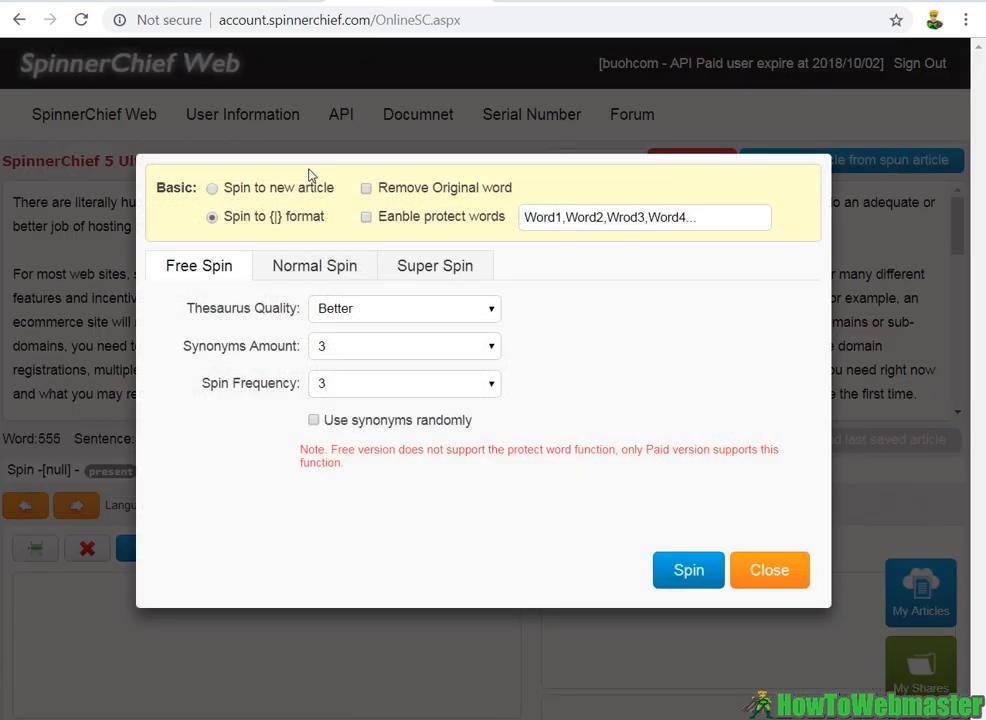
click(215, 190)
click(456, 267)
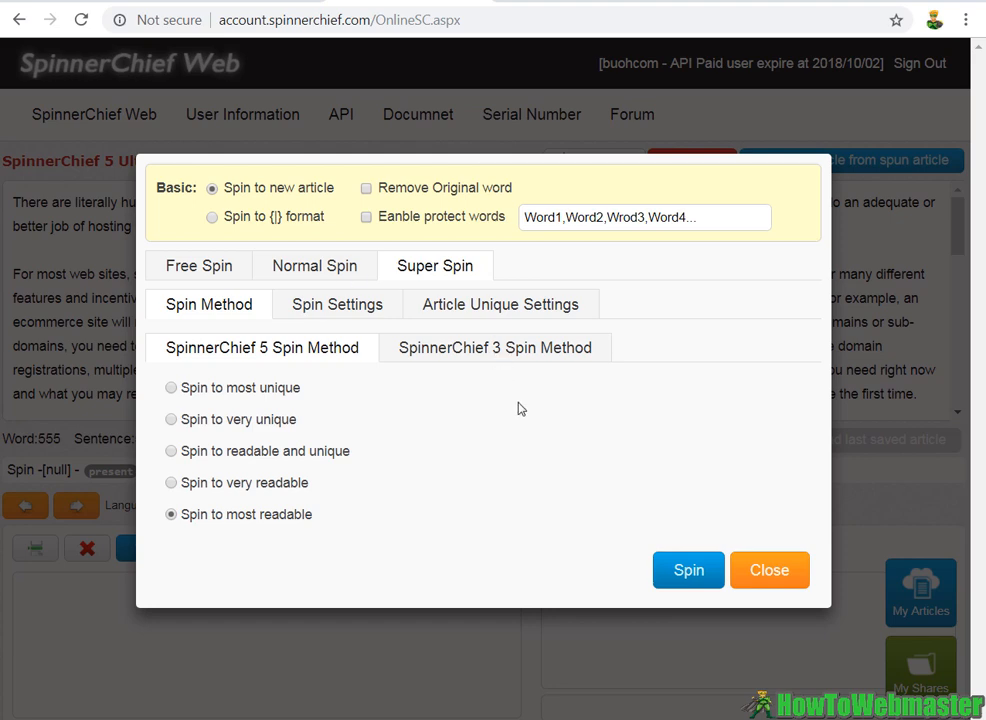
click(610, 702)
Step: Enable protected words with "web hosting" and spin the article using "Spin to most readable"
click(366, 216)
drag(700, 218, 513, 214)
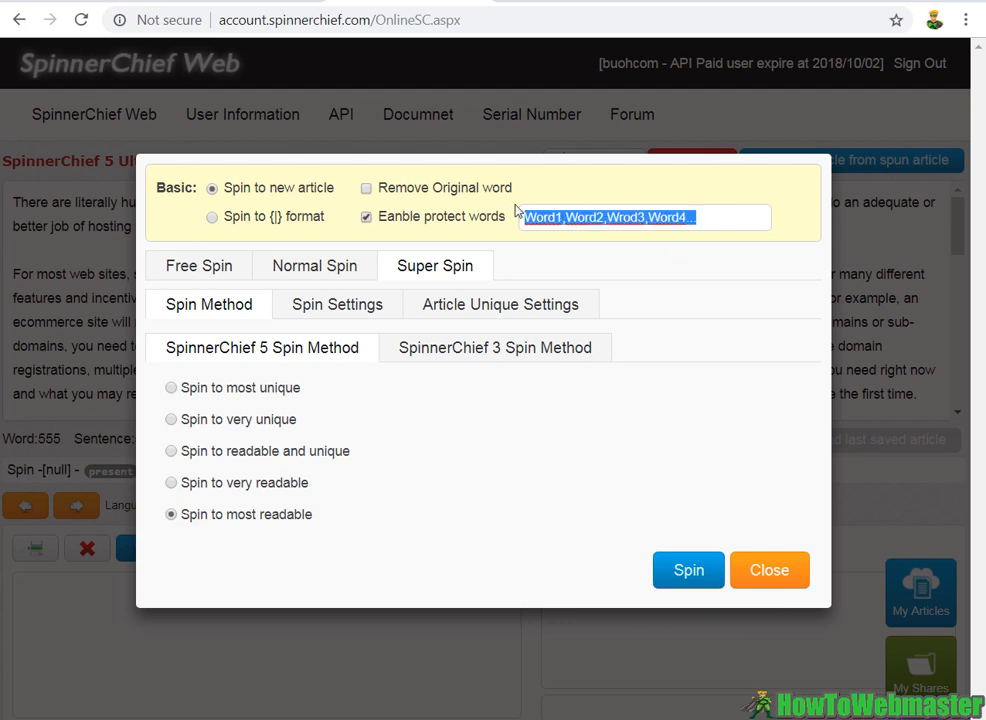
text(web hosting)
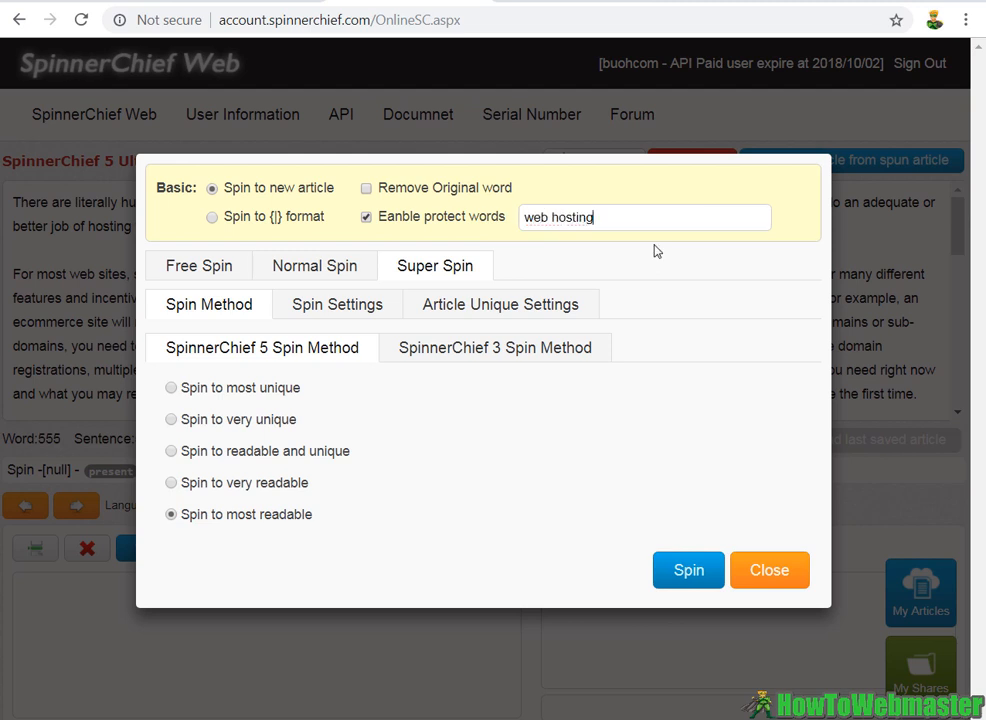
drag(640, 223, 481, 221)
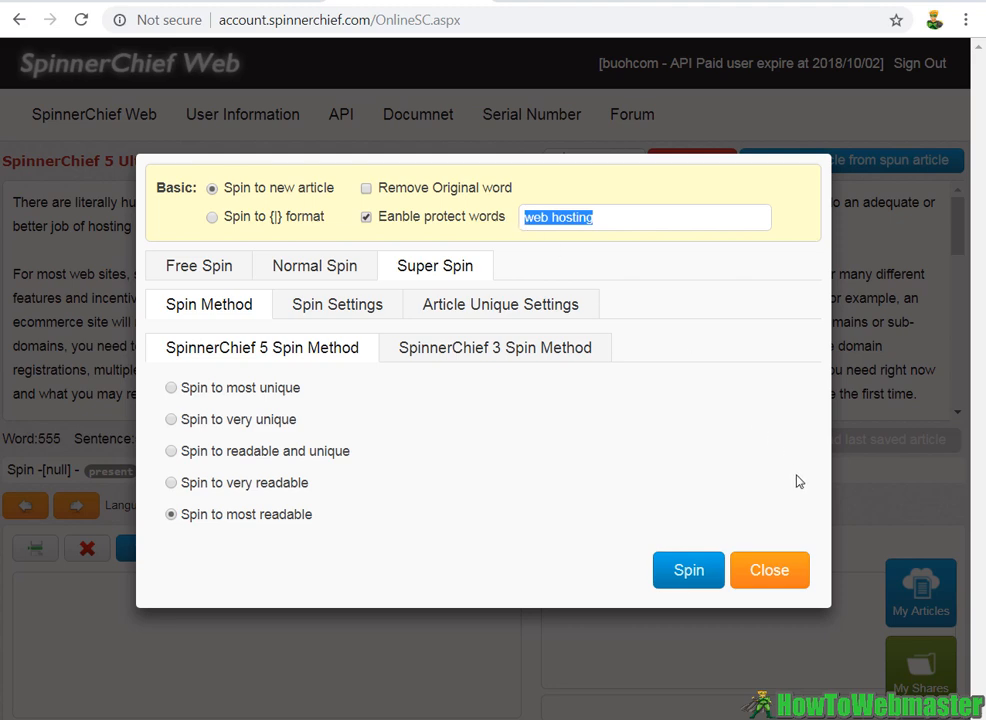
click(689, 570)
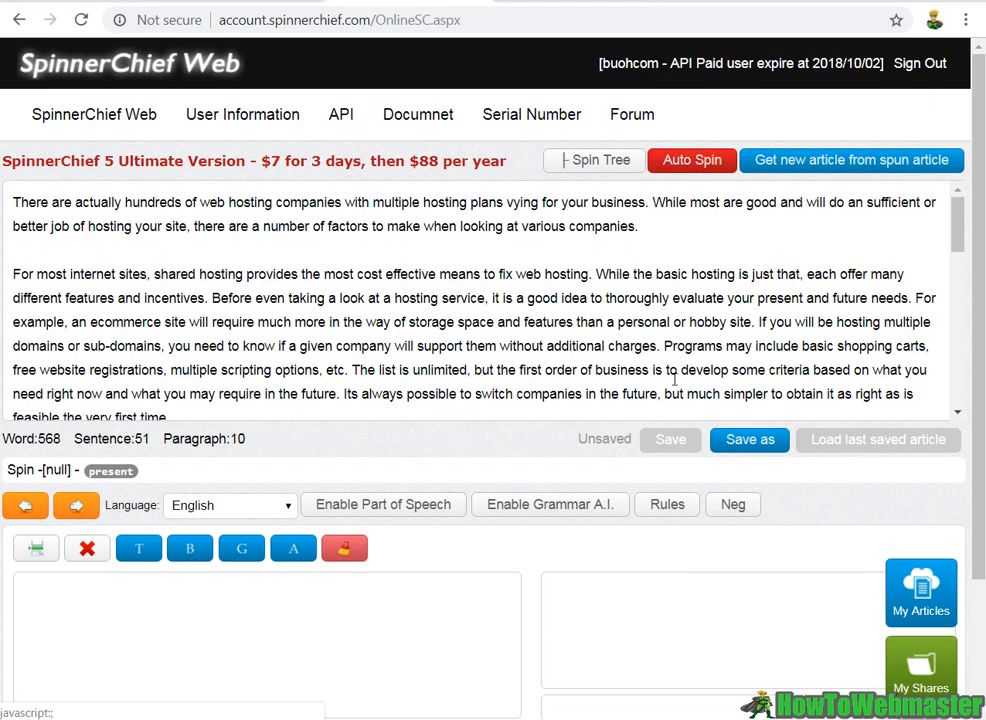
Step: Look over the spun article, copy its text into Item 2 on Copyscape, and compare it with the original
scroll(378, 208, down, 2)
scroll(378, 208, up, 2)
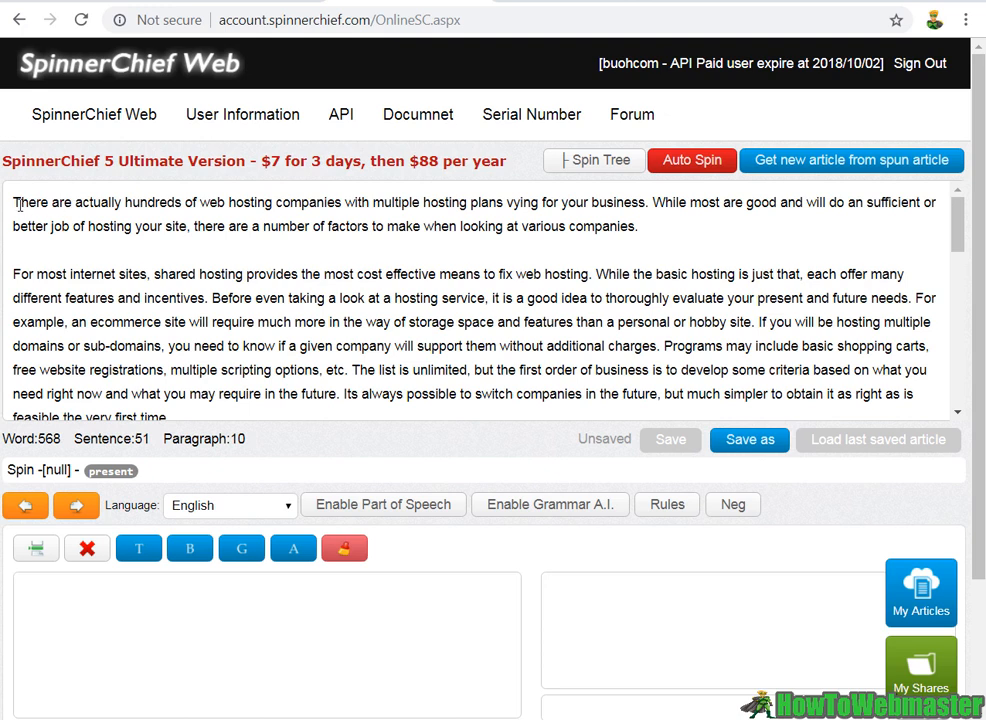
drag(19, 205, 271, 253)
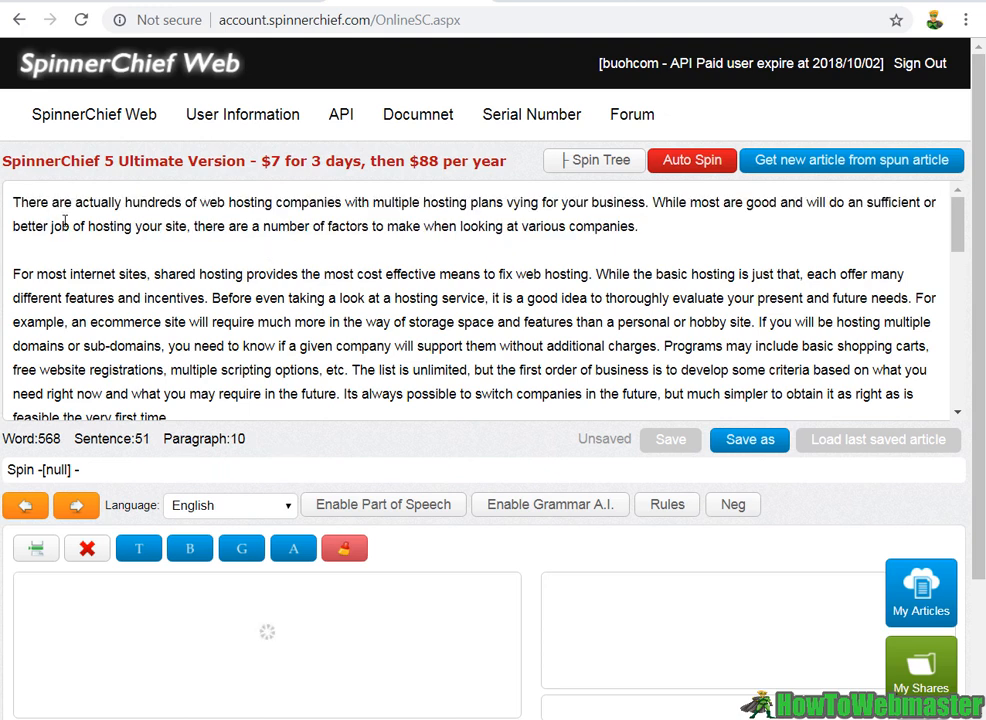
drag(52, 205, 604, 346)
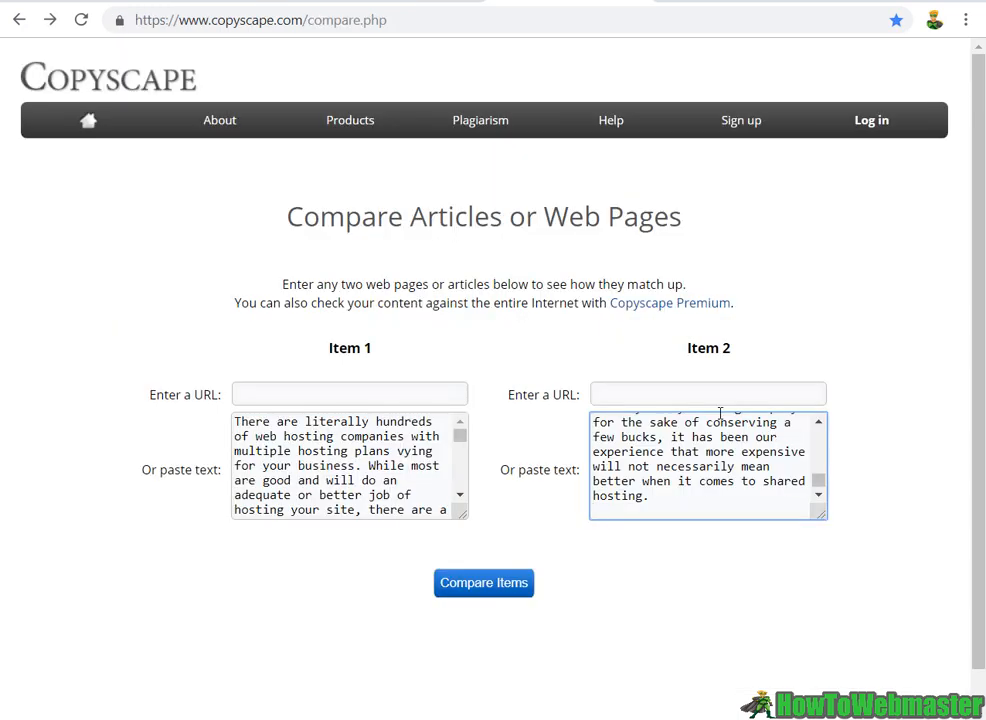
click(464, 588)
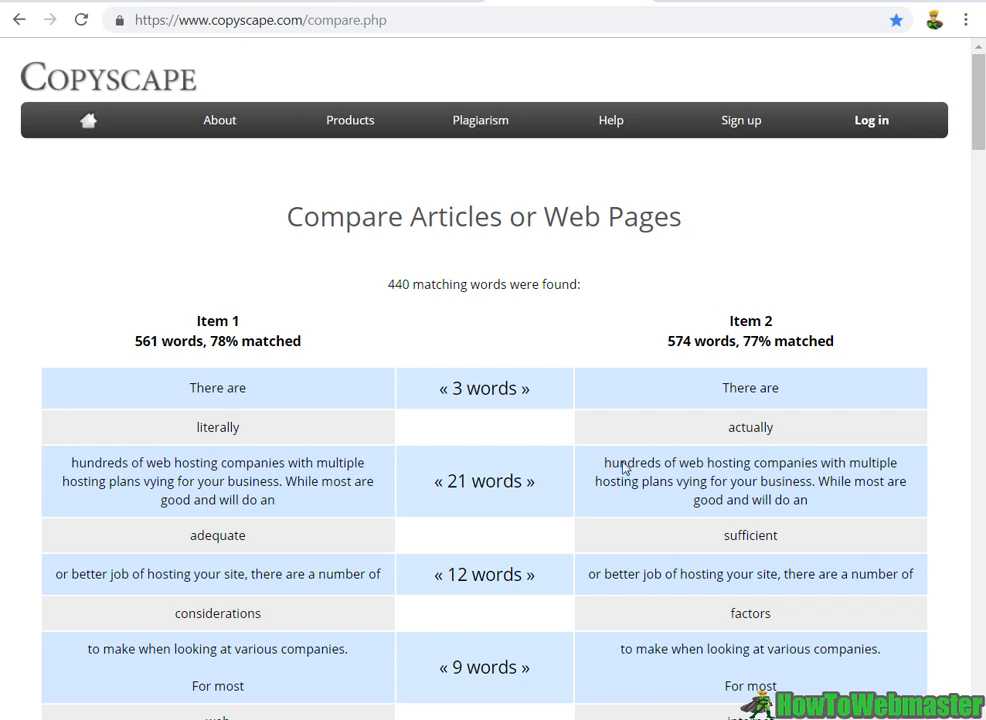
Step: Examine Item 2's match percentage on Copyscape and check it against the spun article in SpinnerChief Web
drag(743, 341, 778, 343)
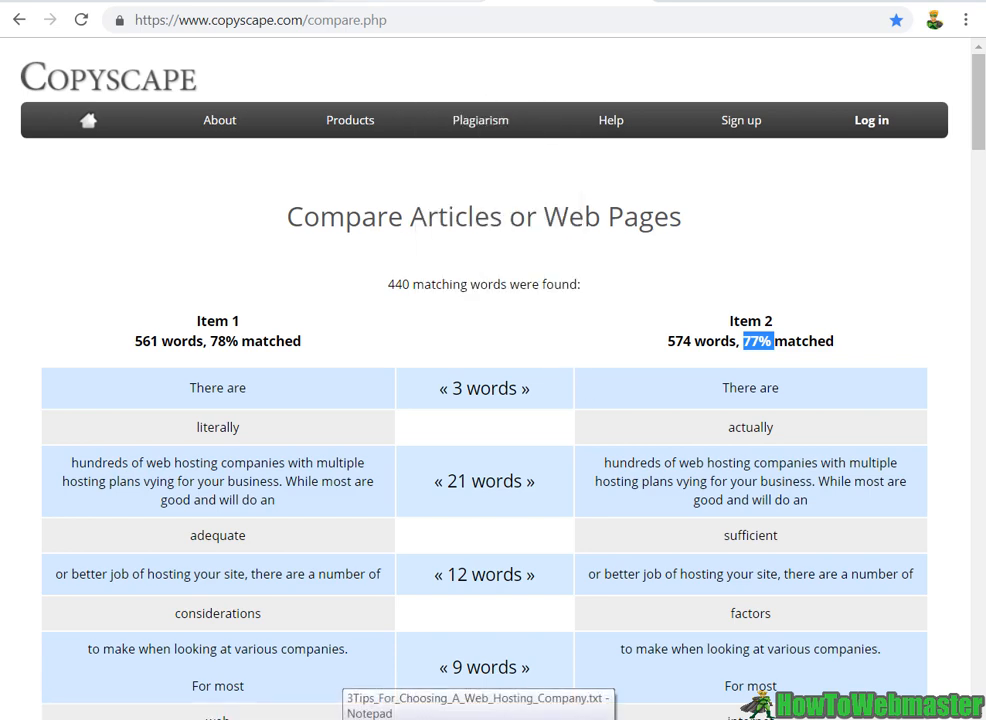
click(430, 0)
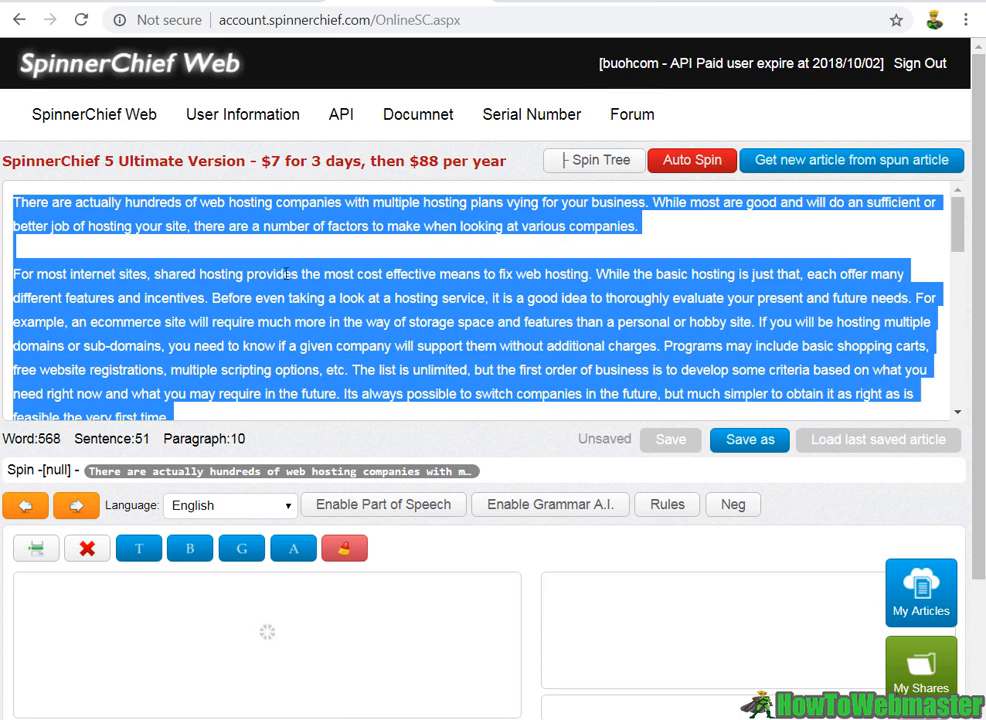
click(650, 1)
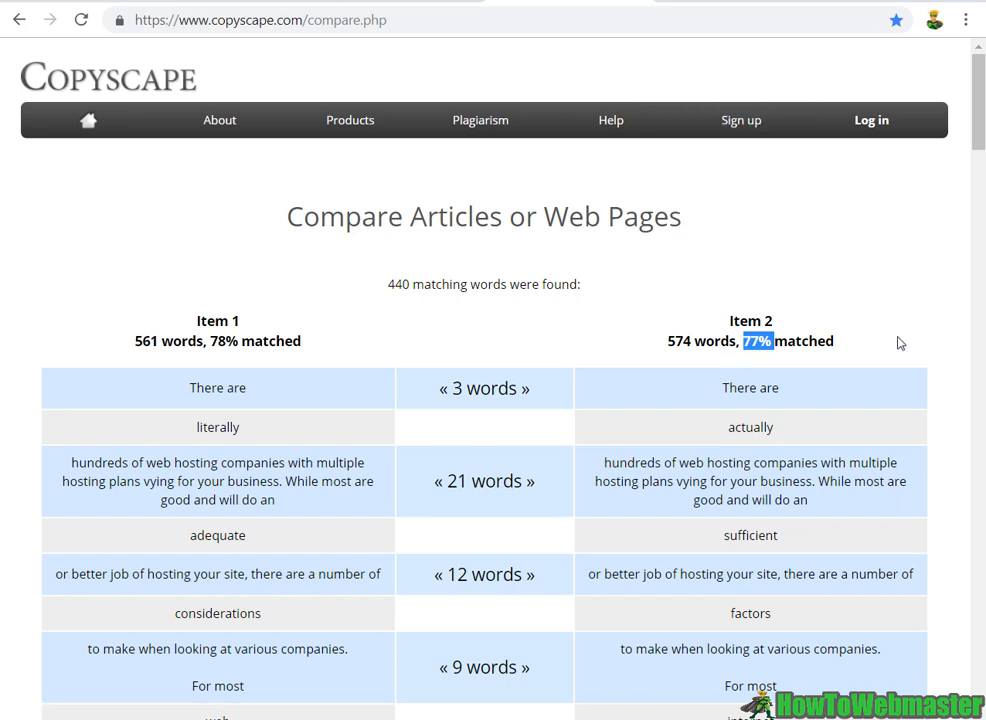
drag(845, 355, 720, 370)
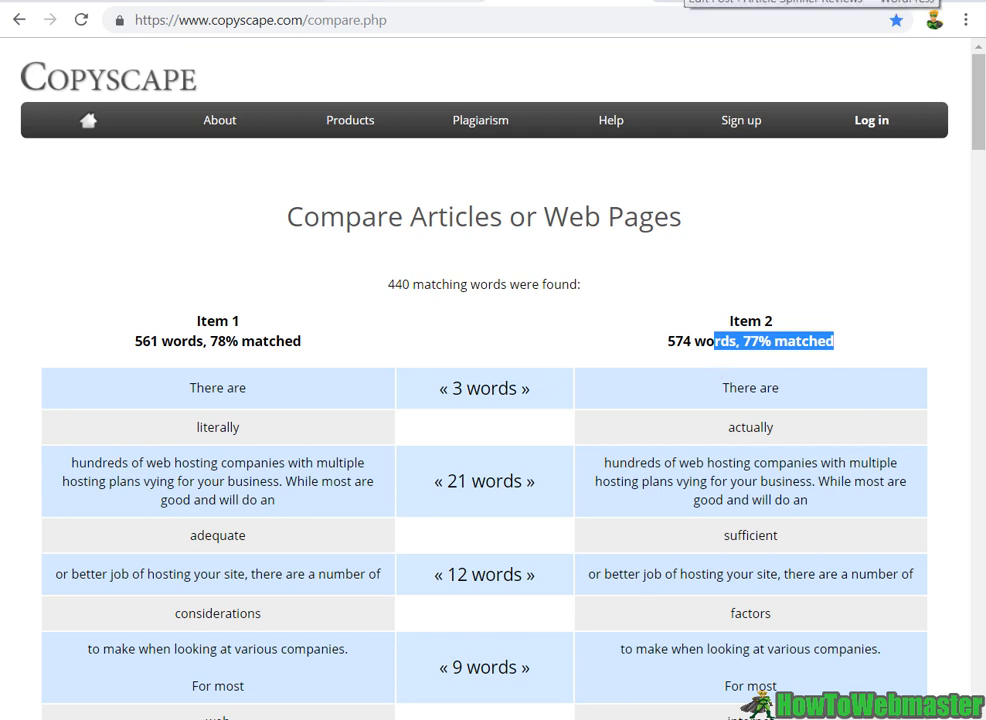
mouse_move(730, 158)
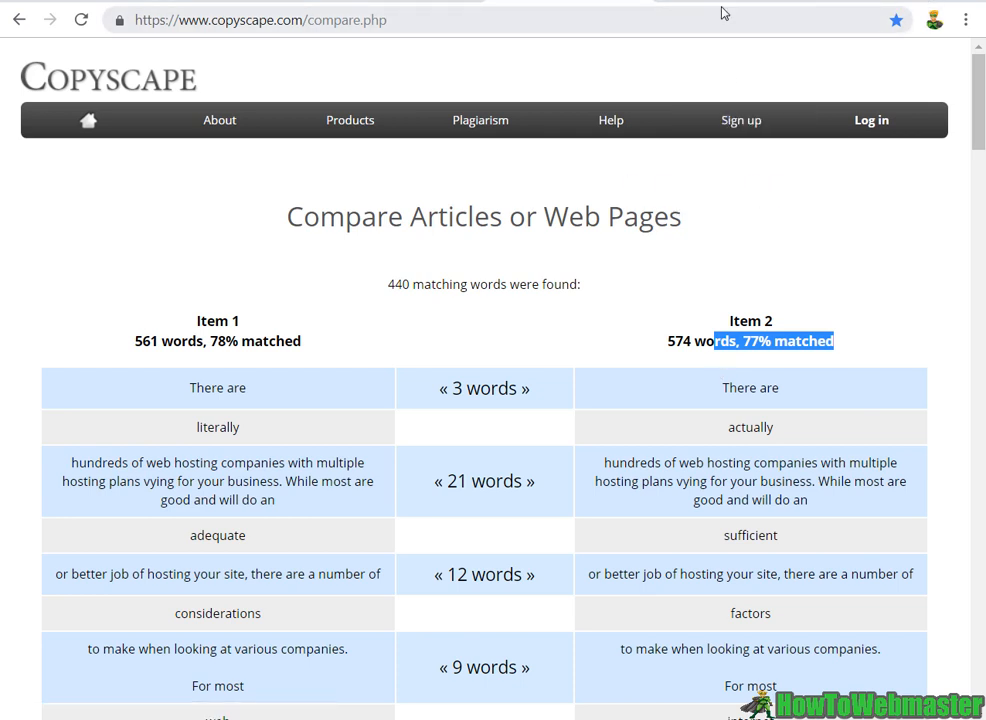
Step: In the WordPress review post, set the Article Readability score to 4.5 and the Article Uniqueness score to 3.5
click(565, 3)
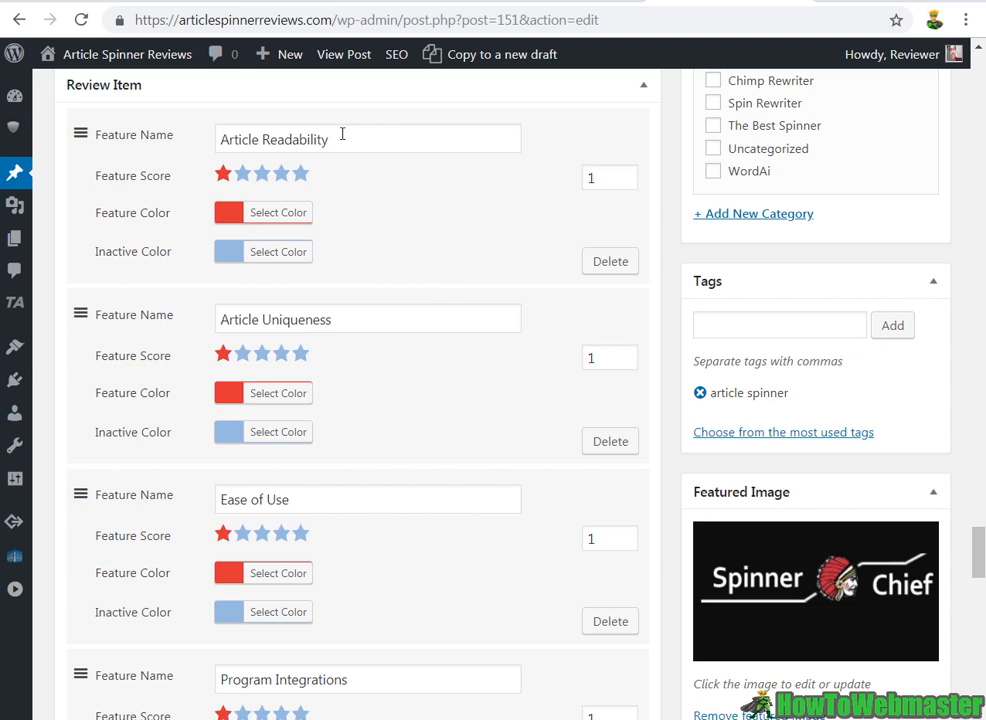
drag(604, 178, 559, 185)
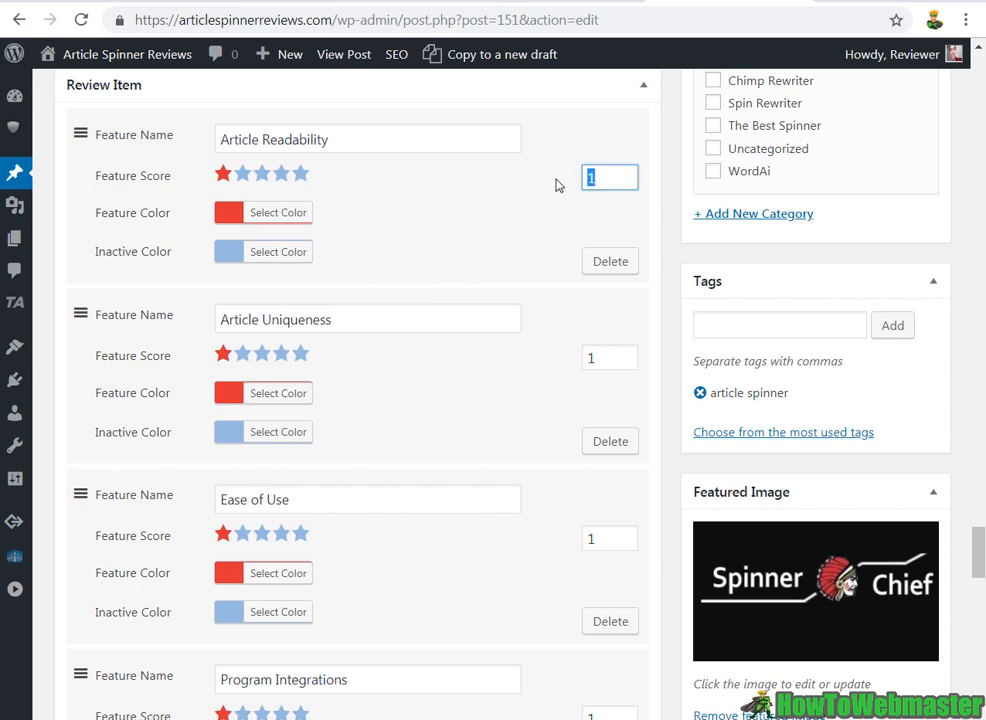
text(4.5)
drag(624, 177, 557, 183)
drag(600, 357, 579, 357)
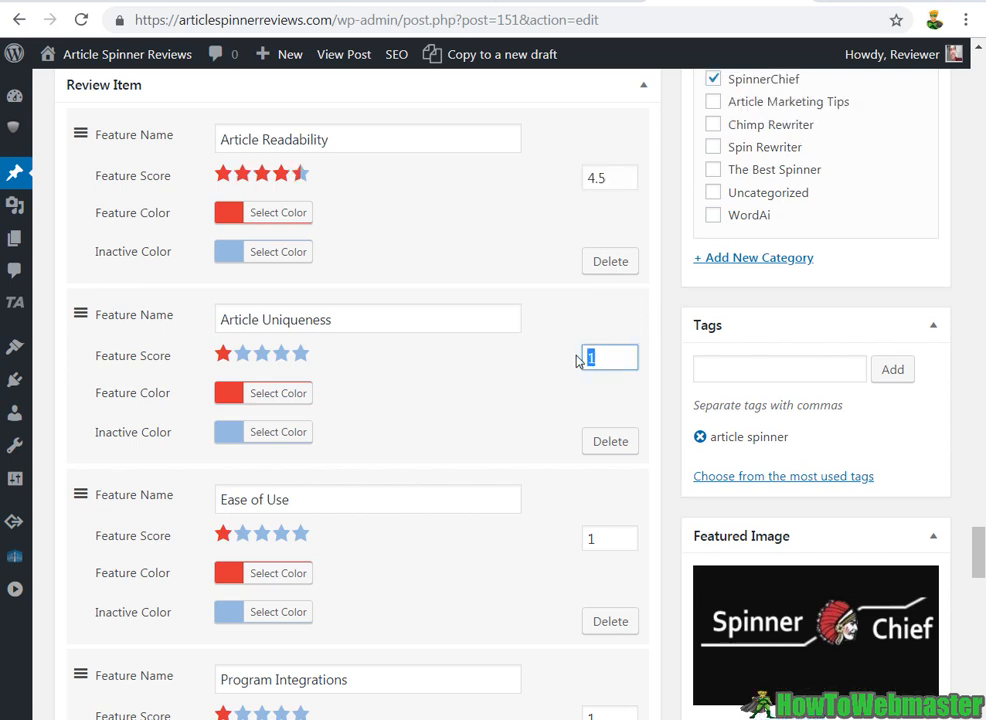
text(3.5)
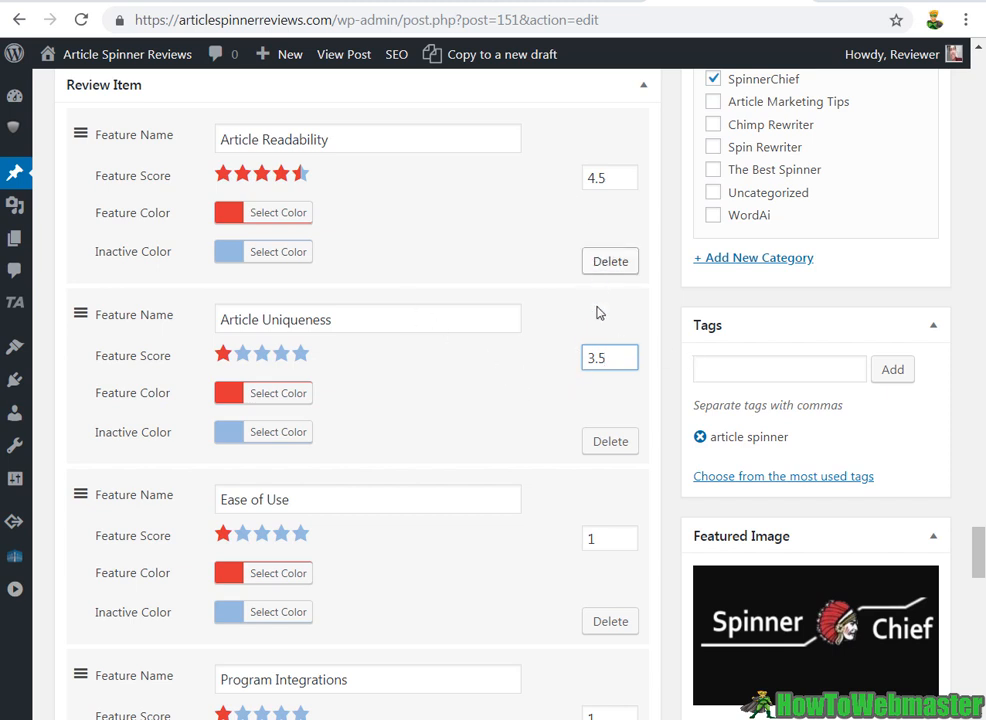
double_click(597, 358)
Step: Set the feature scores for Ease of Use and Program Integrations to 4 each
scroll(560, 385, down, 1)
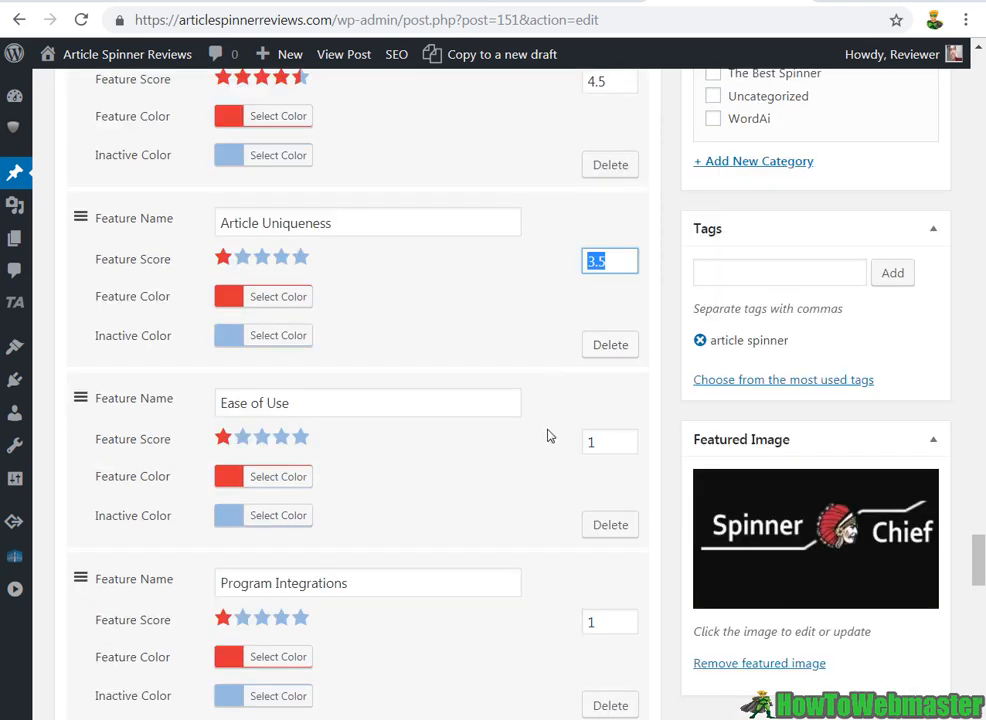
scroll(550, 445, down, 1)
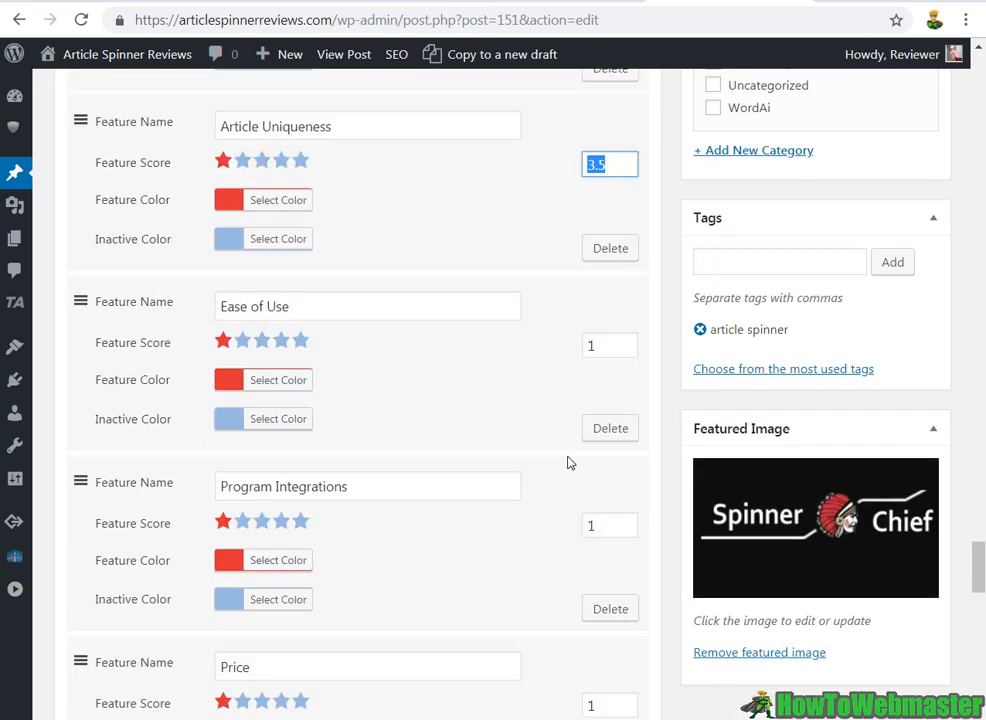
double_click(590, 345)
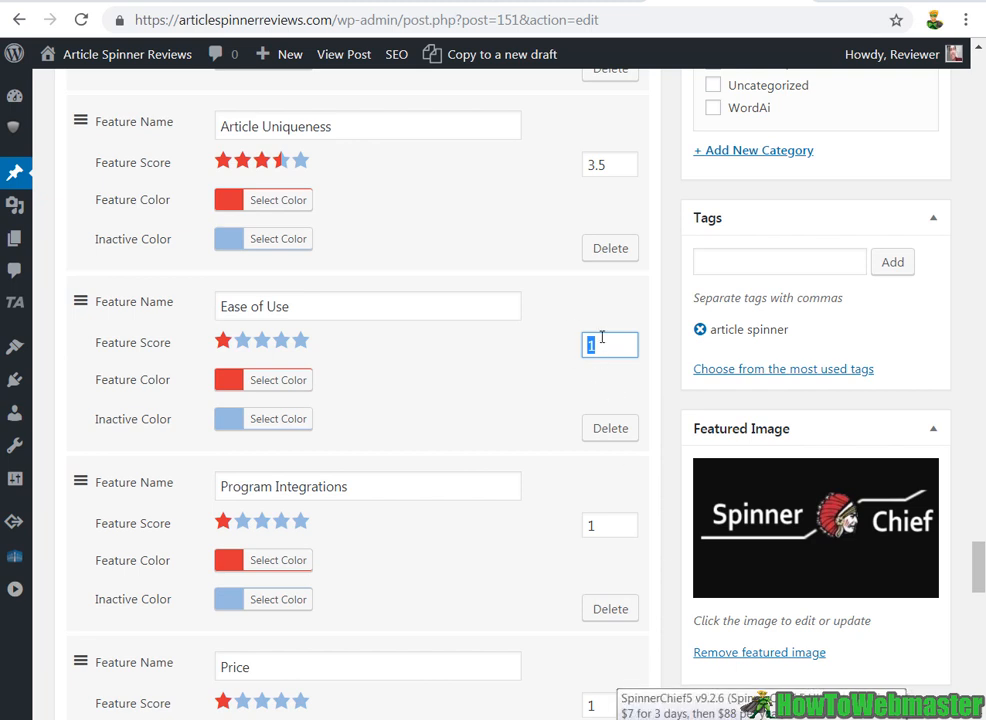
text(4)
scroll(540, 375, down, 1)
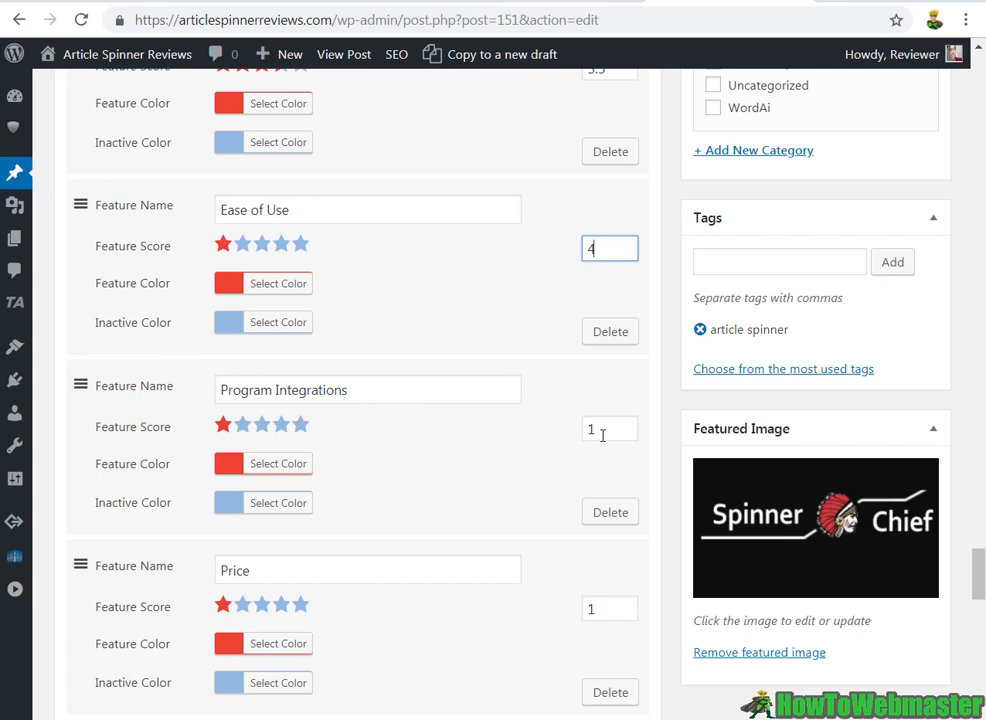
drag(603, 435, 588, 434)
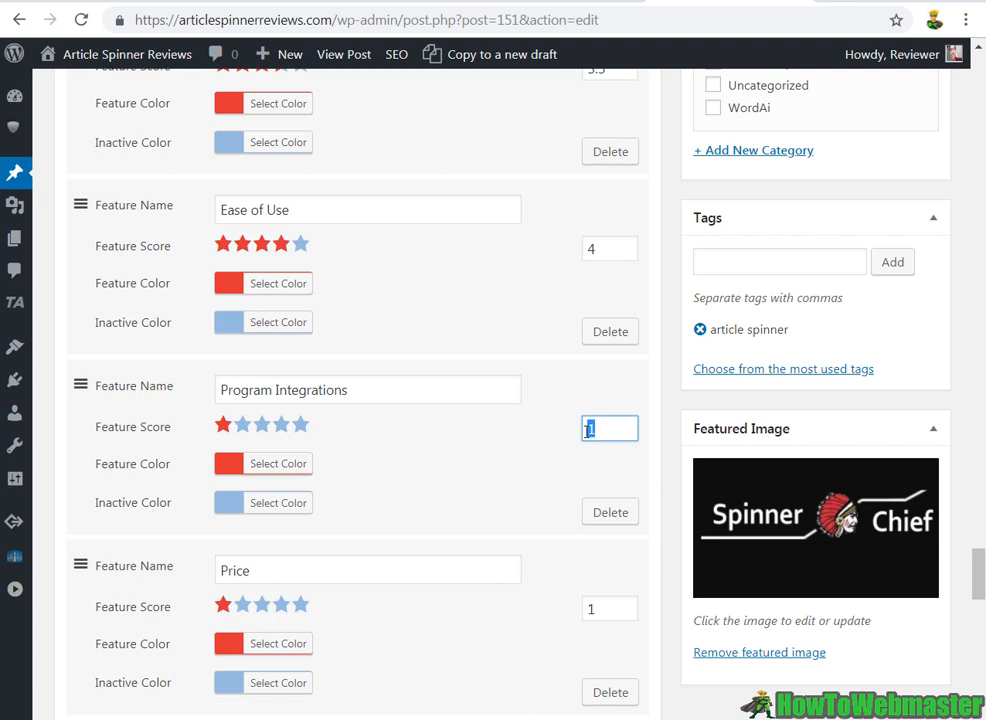
text(4)
Step: Check the plan prices on the SpinnerChief site and set the review's Price feature score to 3.5
scroll(580, 432, down, 1)
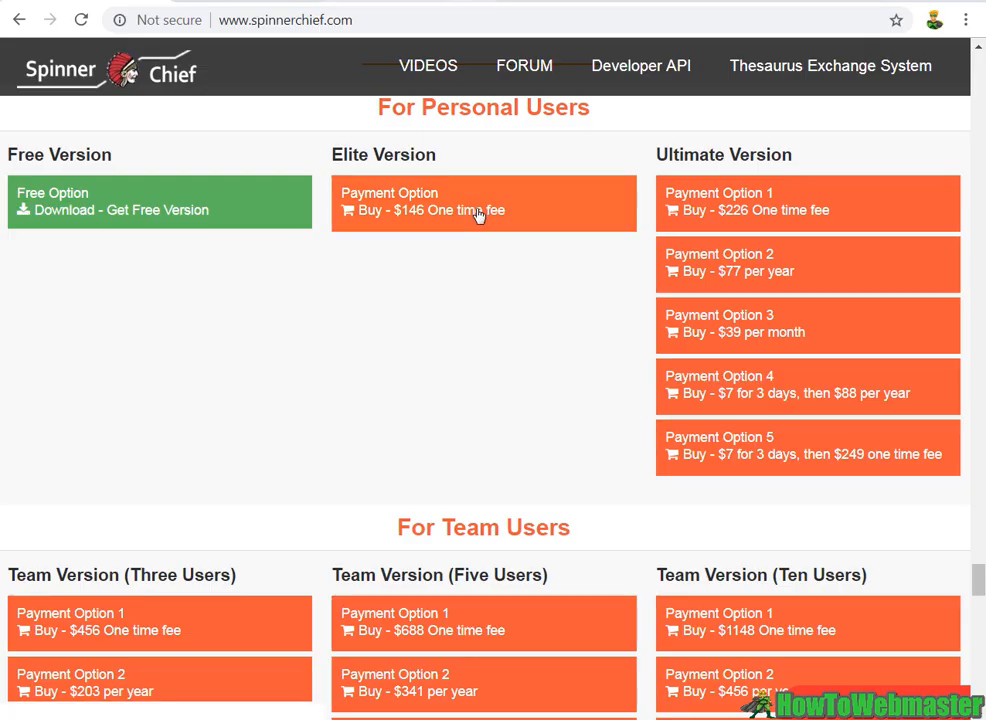
scroll(479, 212, up, 2)
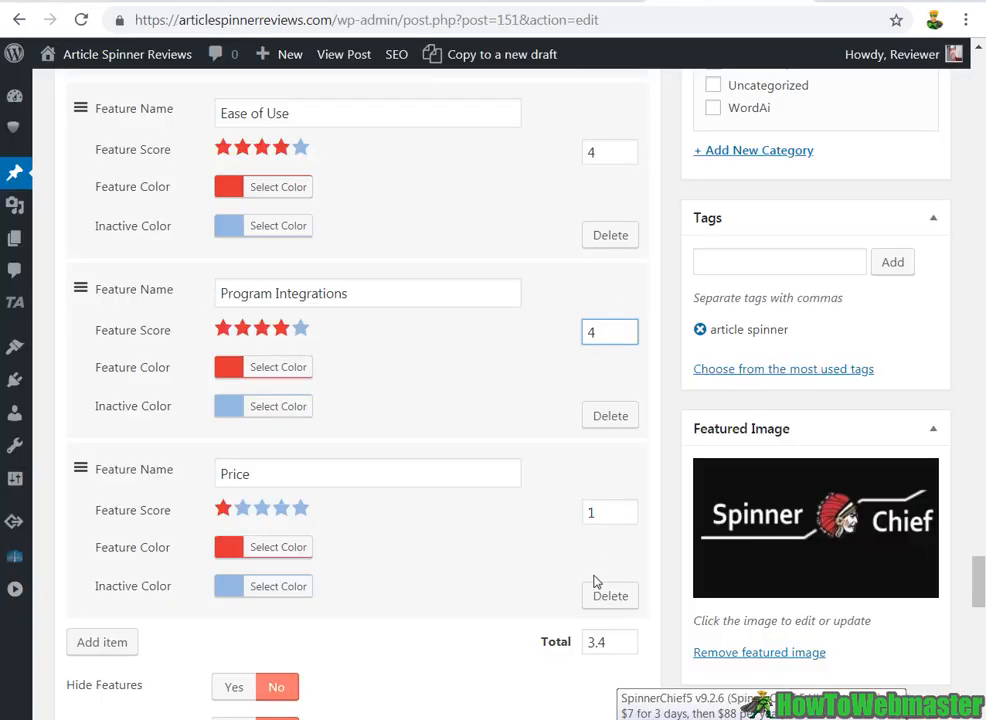
click(585, 512)
double_click(581, 512)
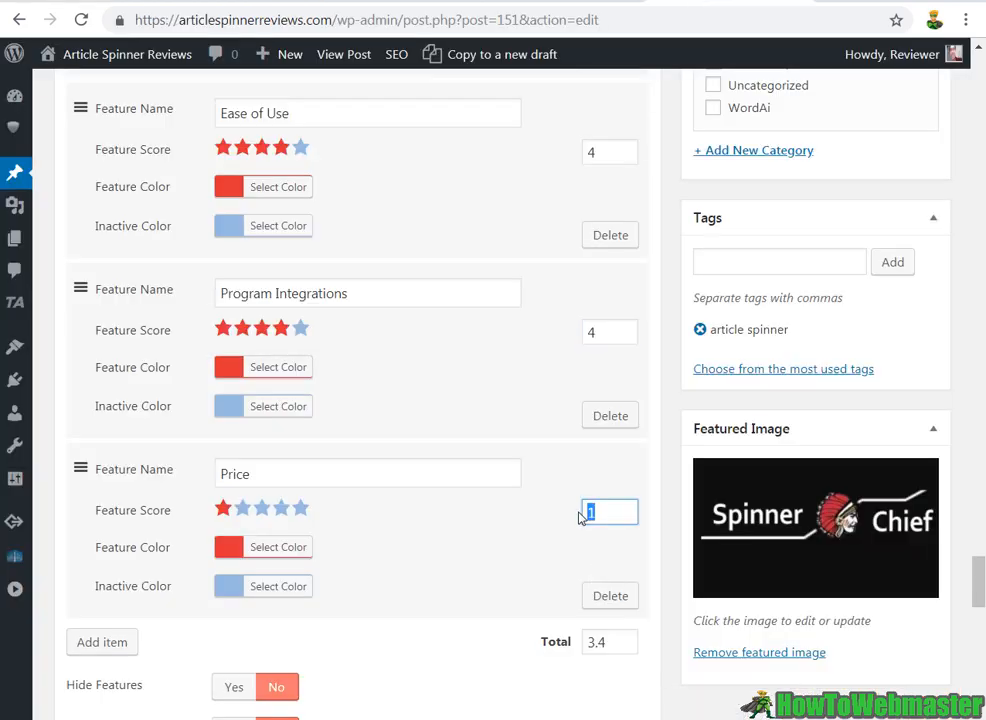
click(541, 574)
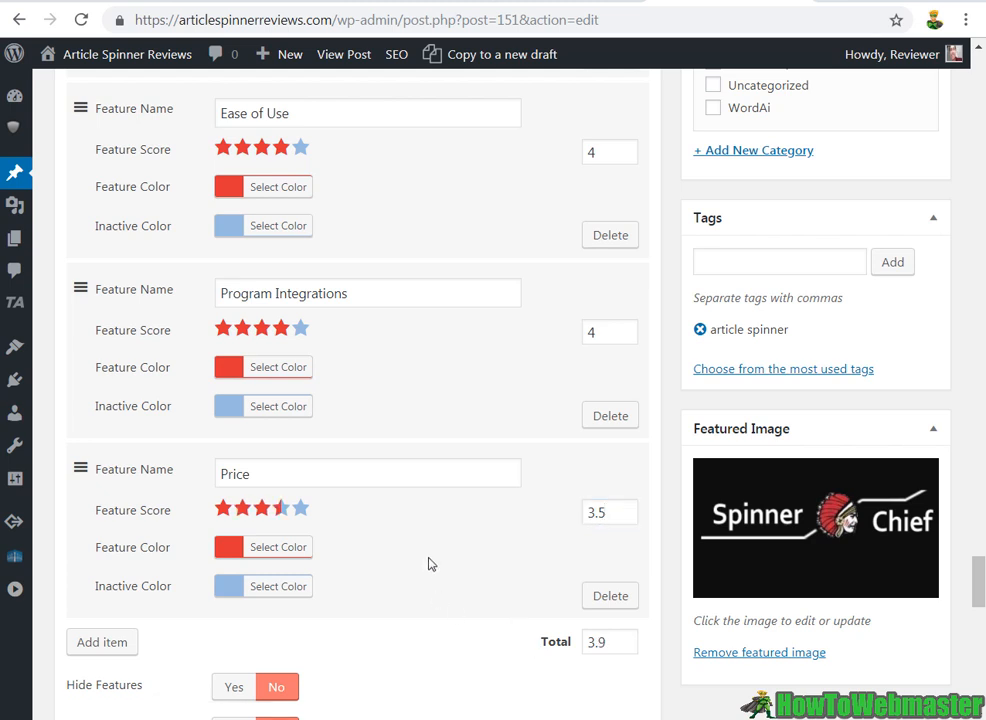
double_click(600, 642)
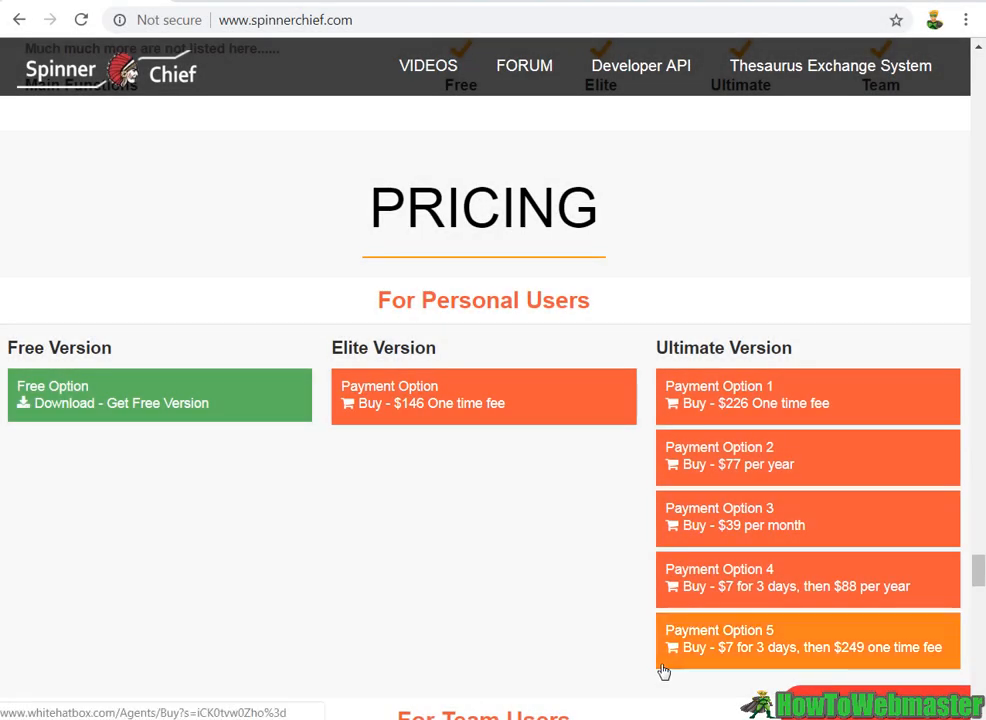
Step: Review the feature comparison of the Free, Elite, Ultimate and Team versions and the pricing options on the SpinnerChief site
scroll(574, 652, up, 7)
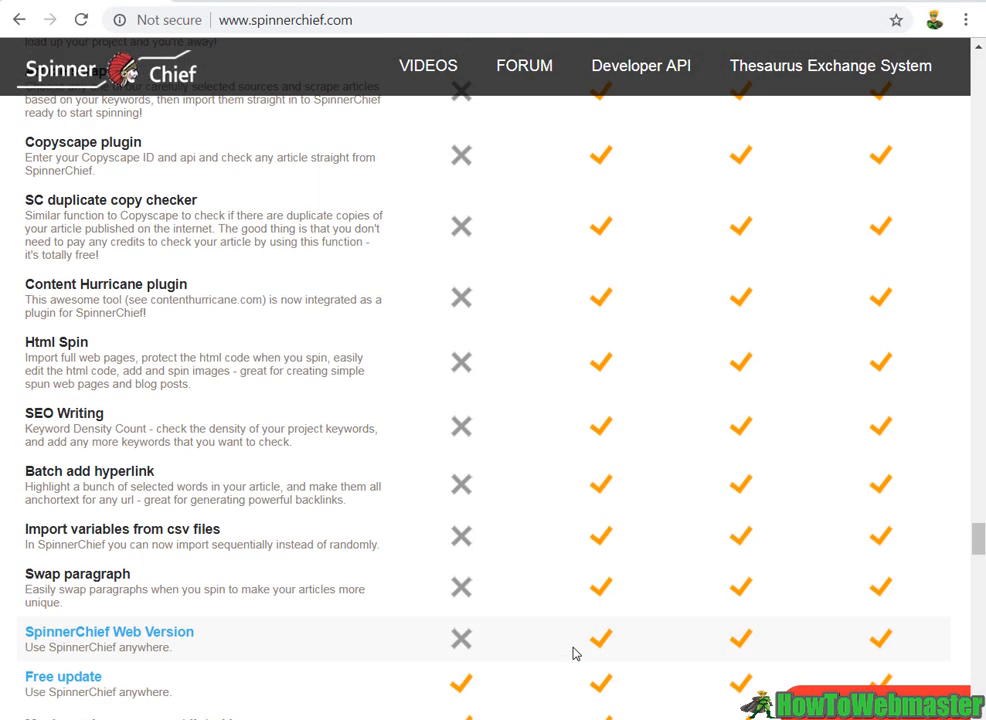
scroll(621, 489, up, 5)
scroll(627, 381, down, 7)
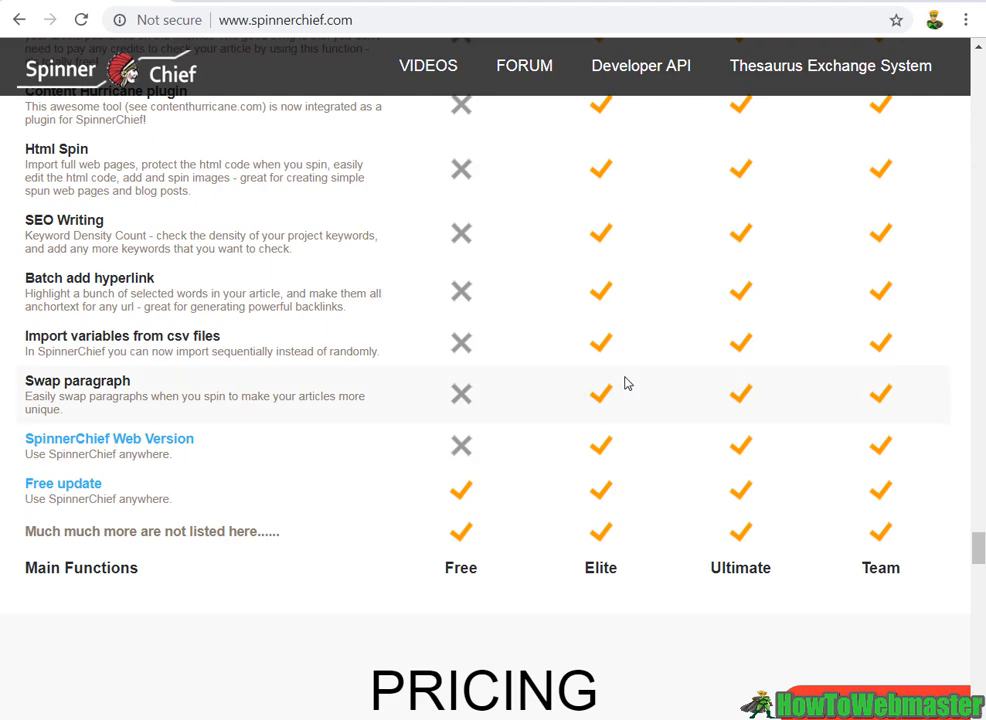
scroll(630, 385, down, 1)
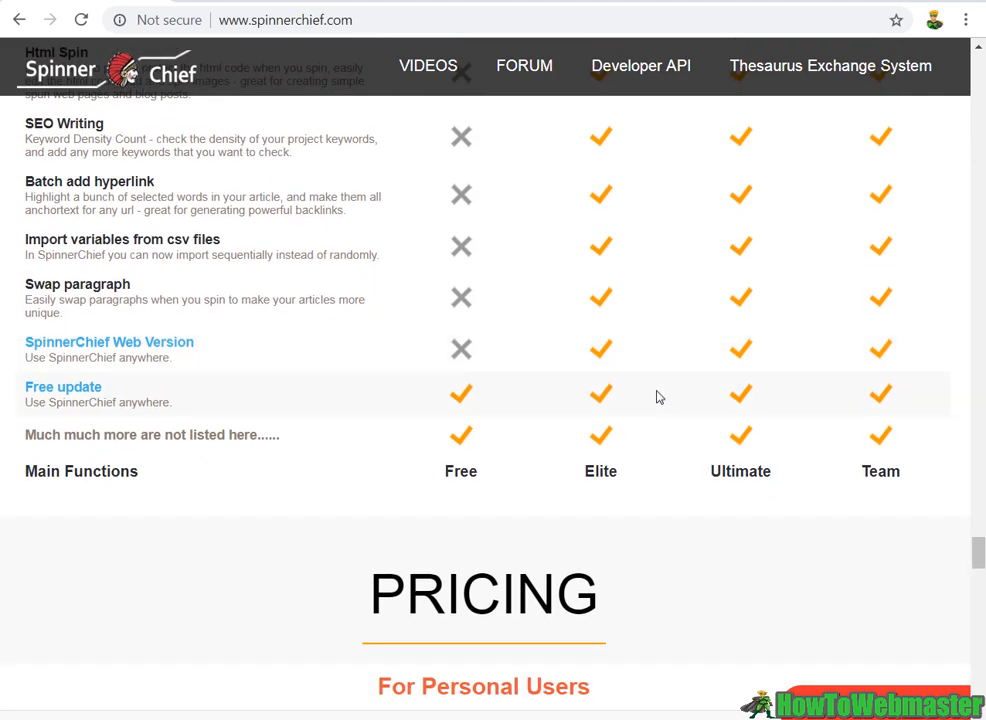
scroll(680, 415, up, 10)
scroll(691, 426, up, 7)
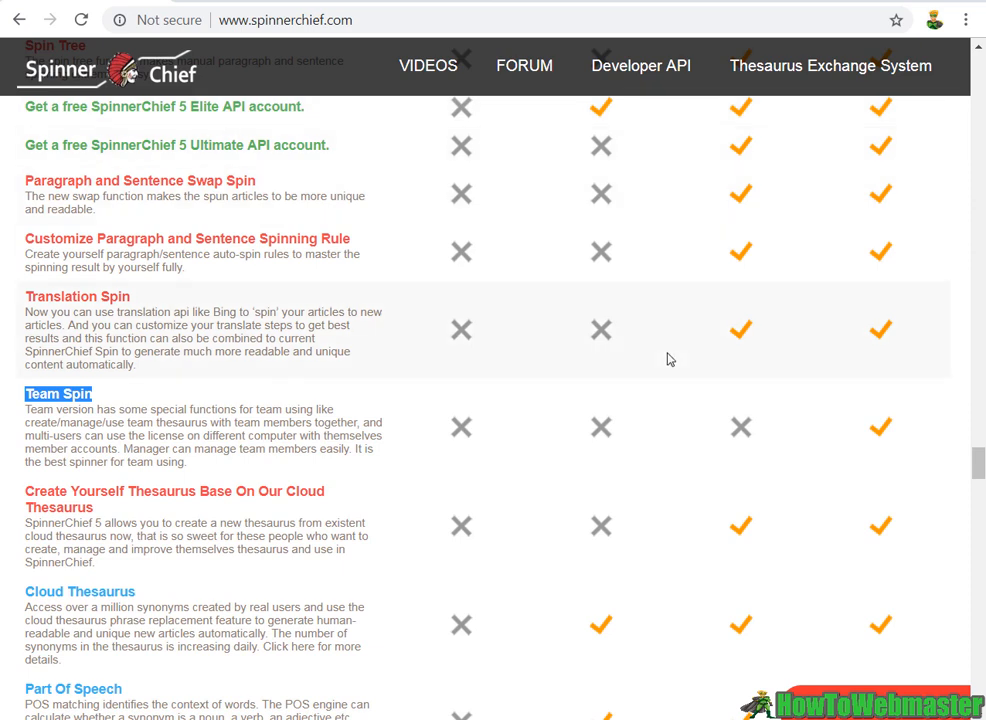
drag(979, 465, 909, 579)
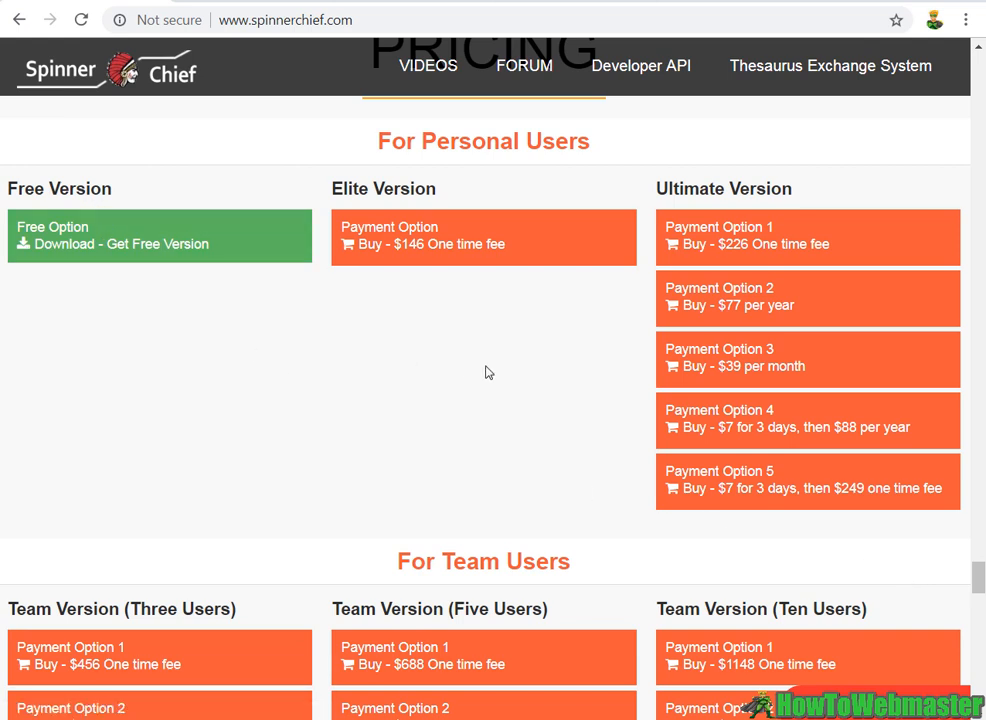